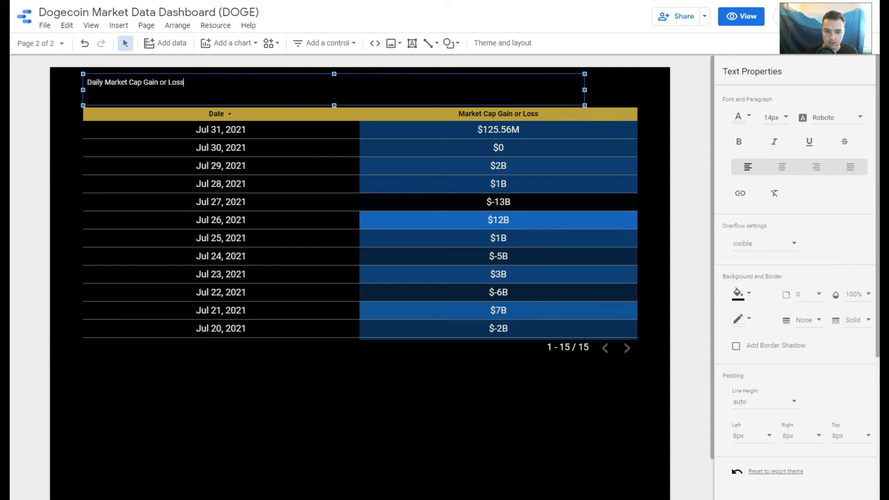
# - Format the "Daily Market Cap Gain or Loss" title as centred 28px text and widen its box to the table's width
pyautogui.hotkey('ctrl', 'a')
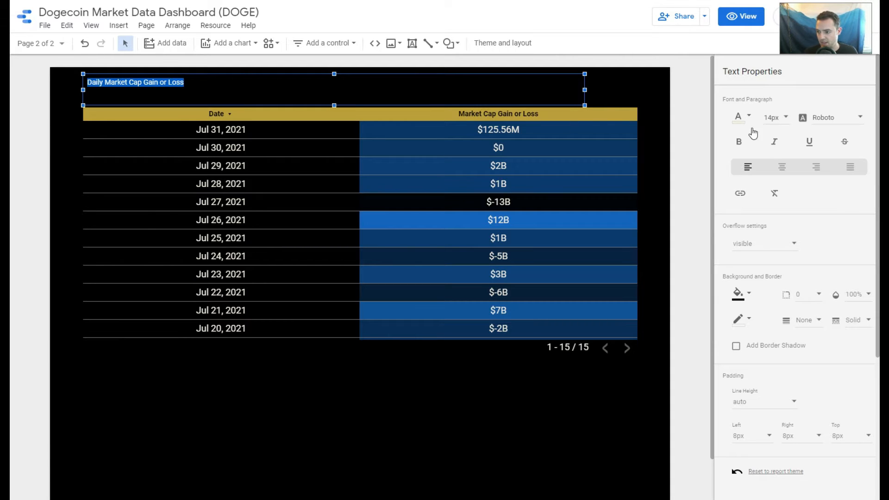
pyautogui.click(779, 118)
pyautogui.click(771, 190)
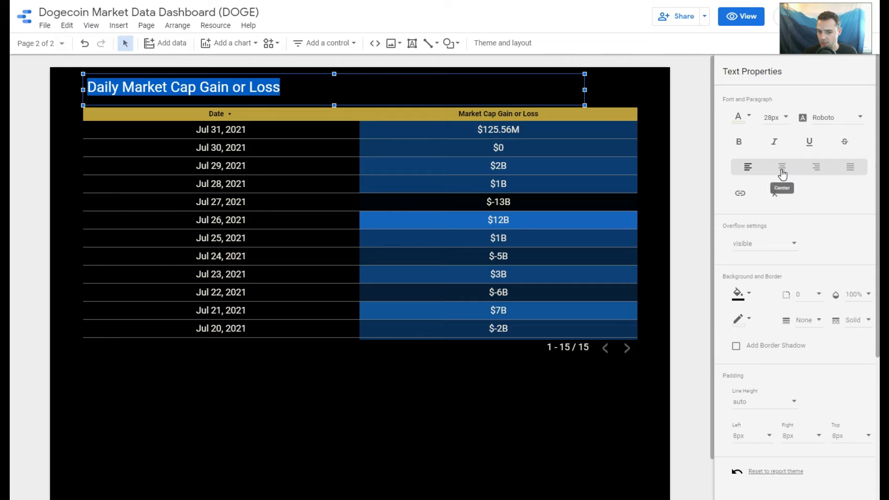
pyautogui.click(783, 168)
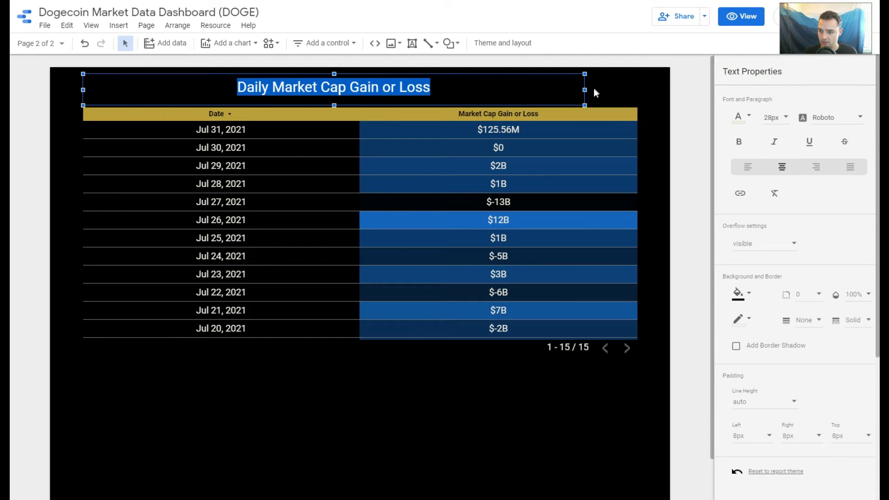
pyautogui.moveTo(585, 90); pyautogui.dragTo(641, 91)
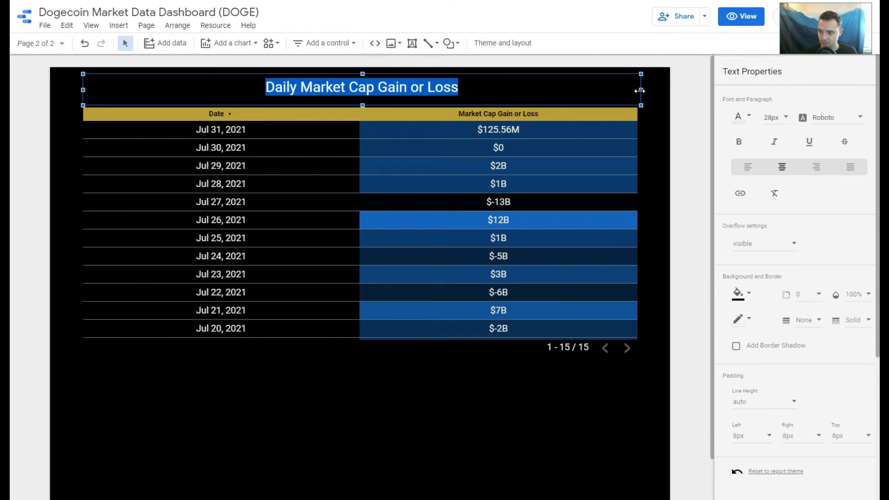
pyautogui.click(402, 421)
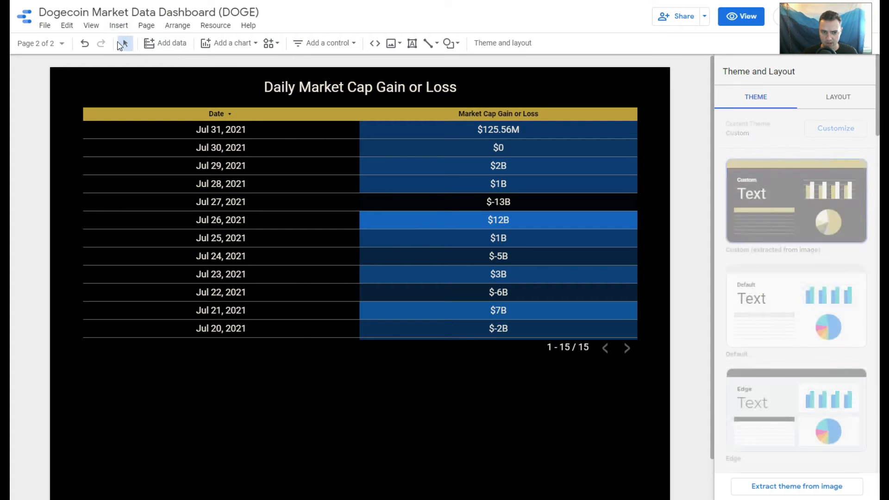
# - Insert a scorecard chart in the empty area below the market cap table
pyautogui.click(228, 43)
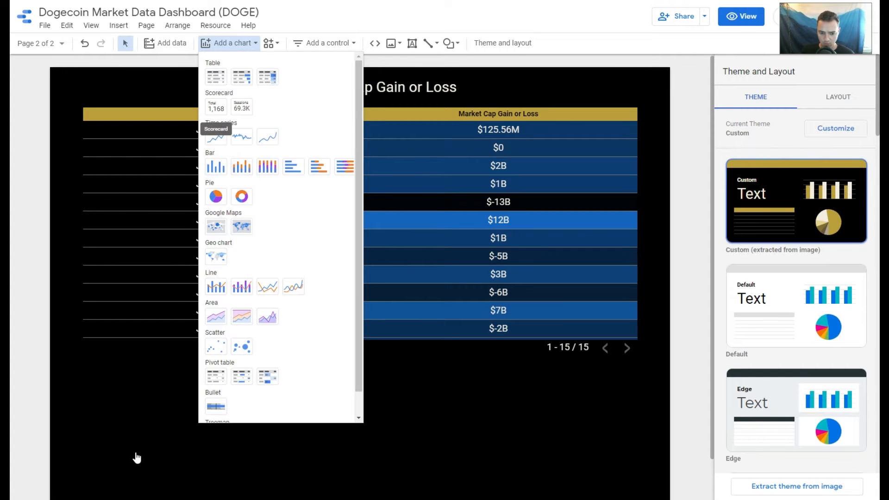
pyautogui.click(99, 382)
pyautogui.moveTo(170, 423); pyautogui.dragTo(328, 457)
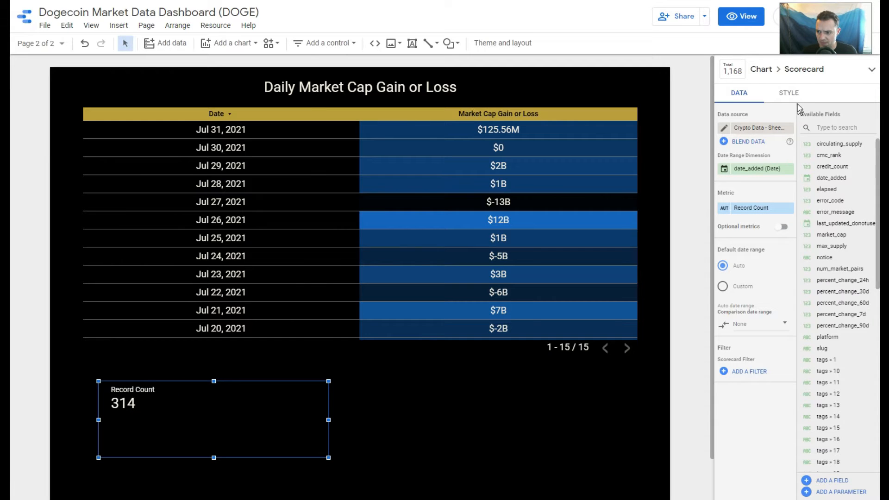
# - Style the scorecard with compact numbers and a 72px label font size
pyautogui.click(790, 94)
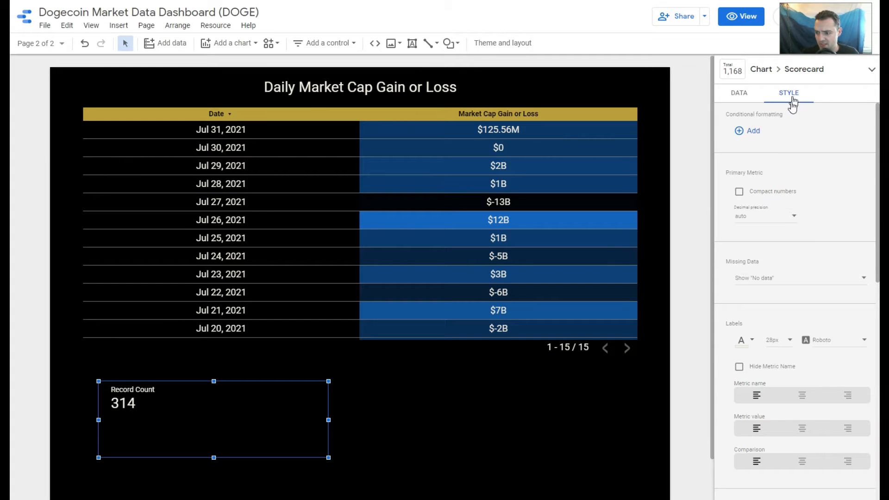
pyautogui.click(740, 193)
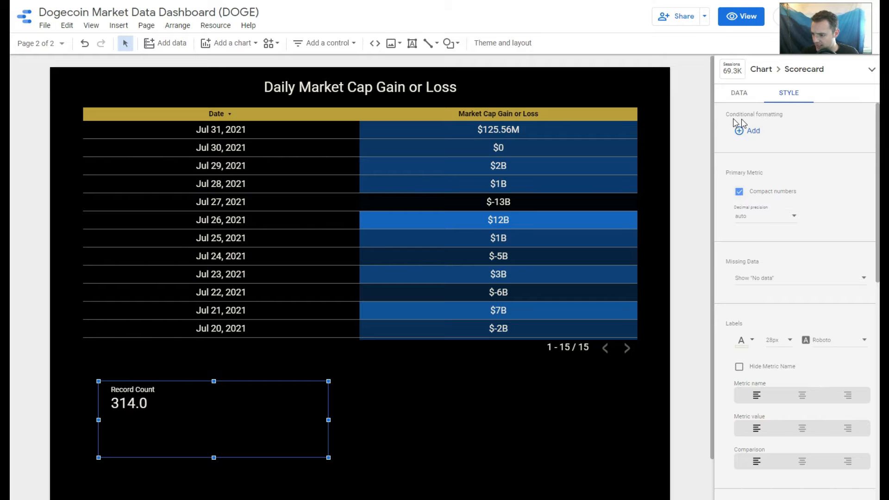
pyautogui.click(791, 341)
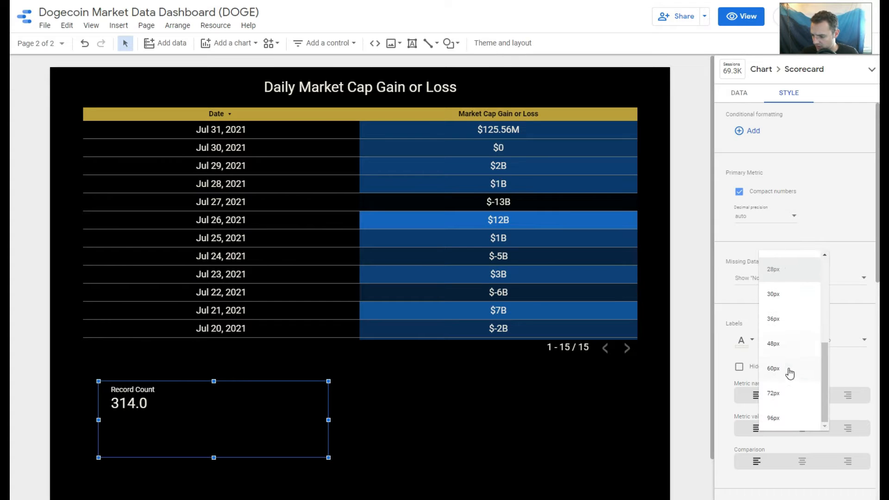
pyautogui.click(790, 403)
# - Centre the scorecard's metric name, metric value and comparison, and hide the metric name
pyautogui.scroll(-1, 810, 351)
pyautogui.click(802, 379)
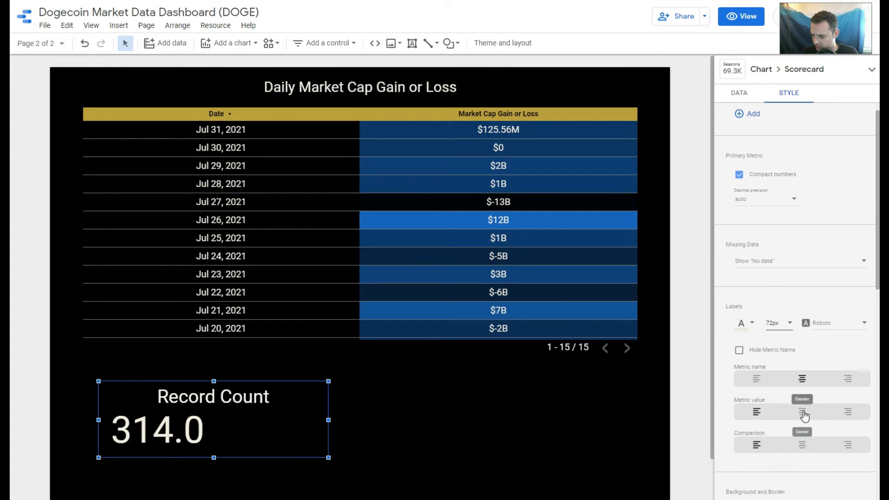
pyautogui.click(803, 412)
pyautogui.click(803, 444)
pyautogui.click(739, 350)
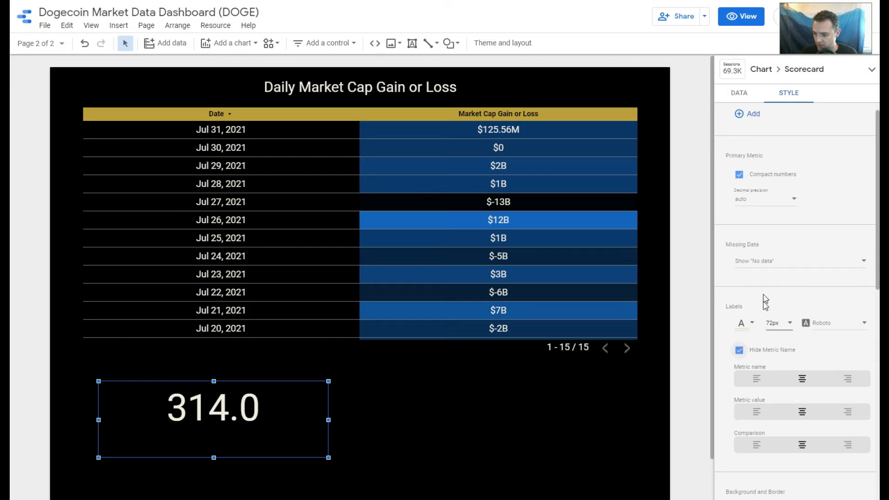
# - Apply the existing Doge Filter to the scorecard
pyautogui.click(744, 93)
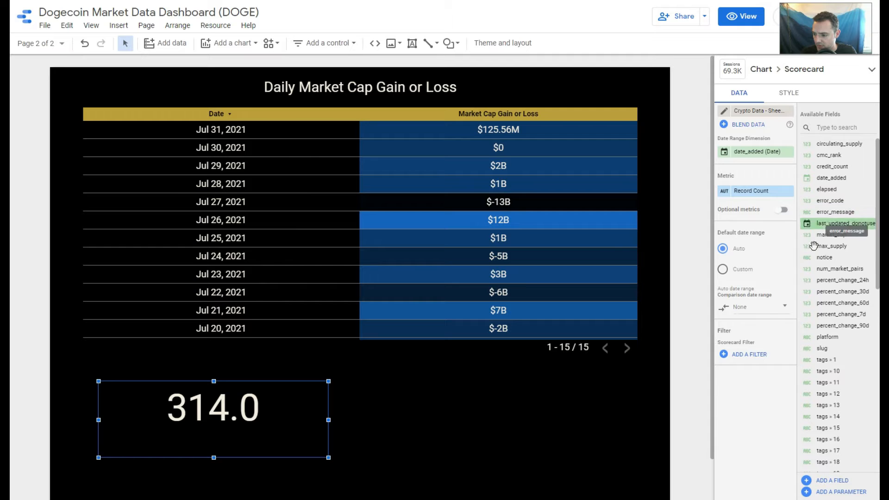
pyautogui.click(728, 356)
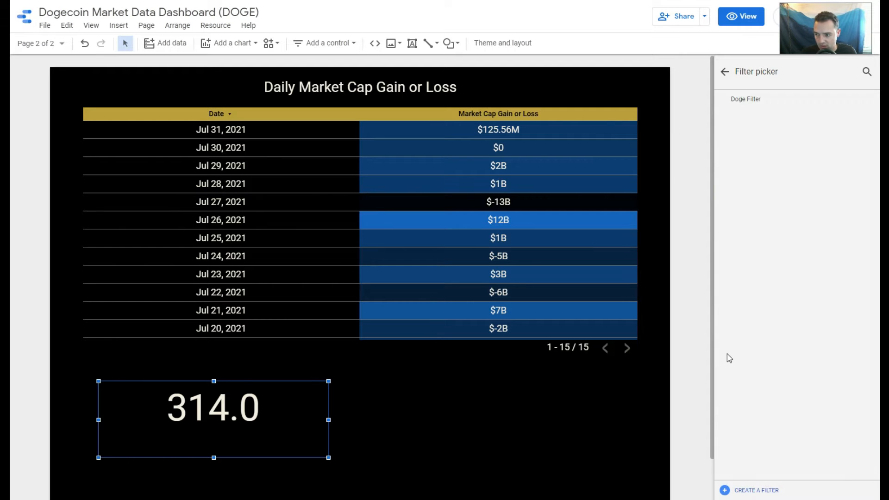
pyautogui.click(757, 96)
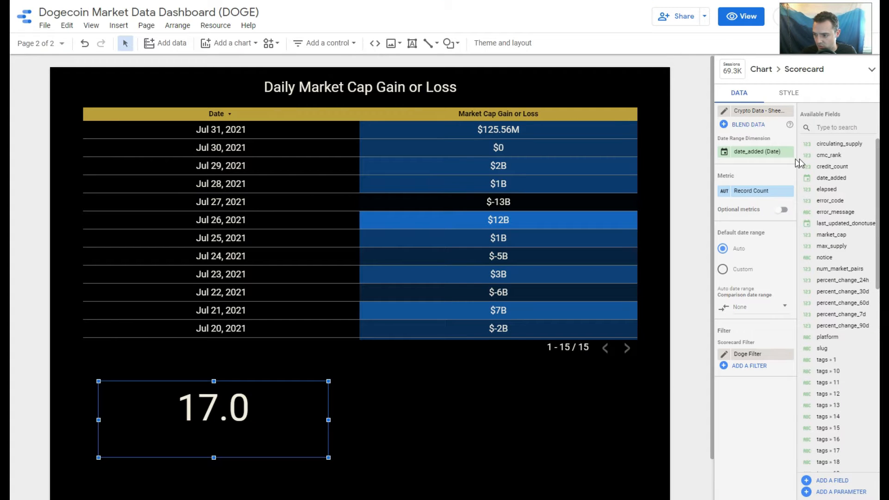
# - Replace the scorecard's date range dimension with the last_updated1 field
pyautogui.scroll(-7, 840, 301)
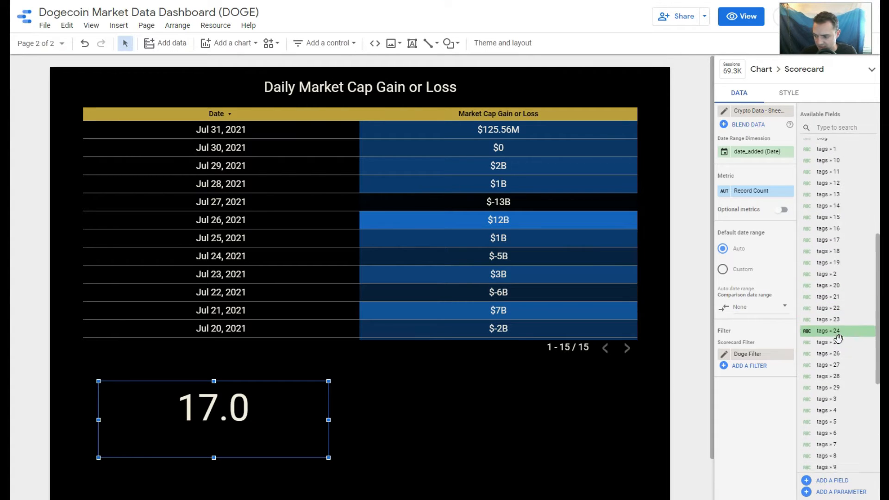
pyautogui.scroll(-2, 845, 342)
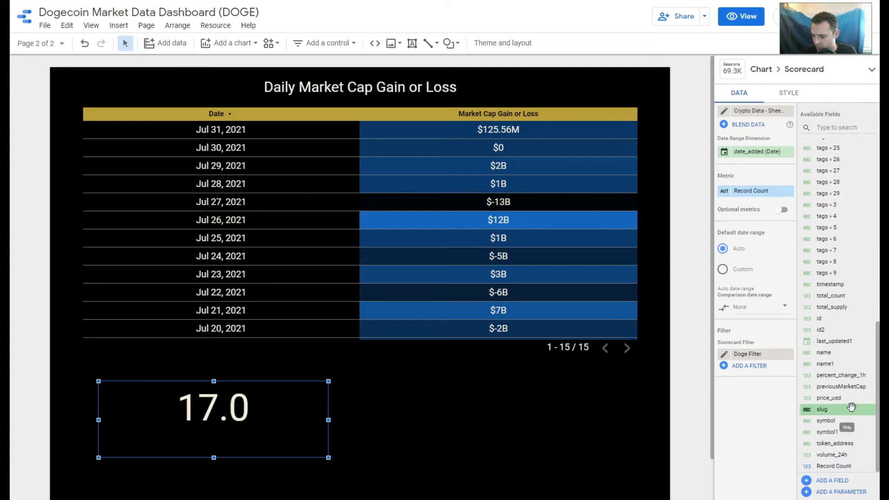
pyautogui.moveTo(833, 341); pyautogui.dragTo(763, 154)
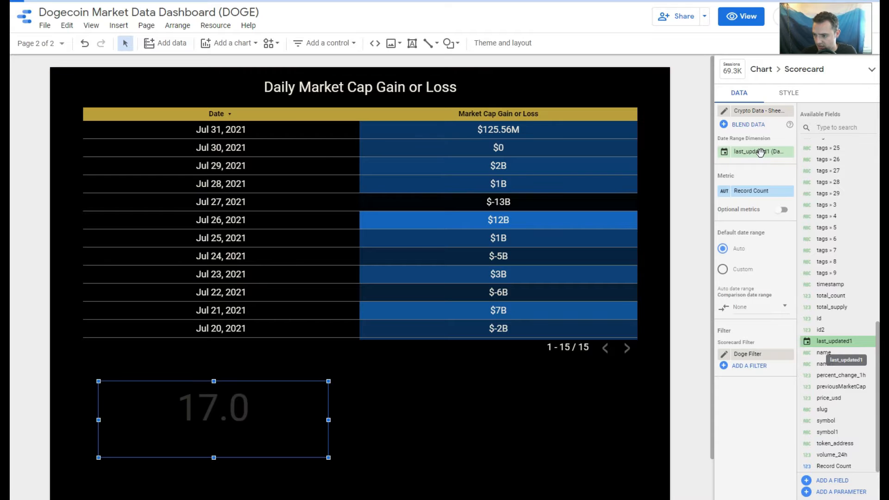
# - Replace the scorecard's Record Count metric with percent_change_24h
pyautogui.scroll(3, 815, 218)
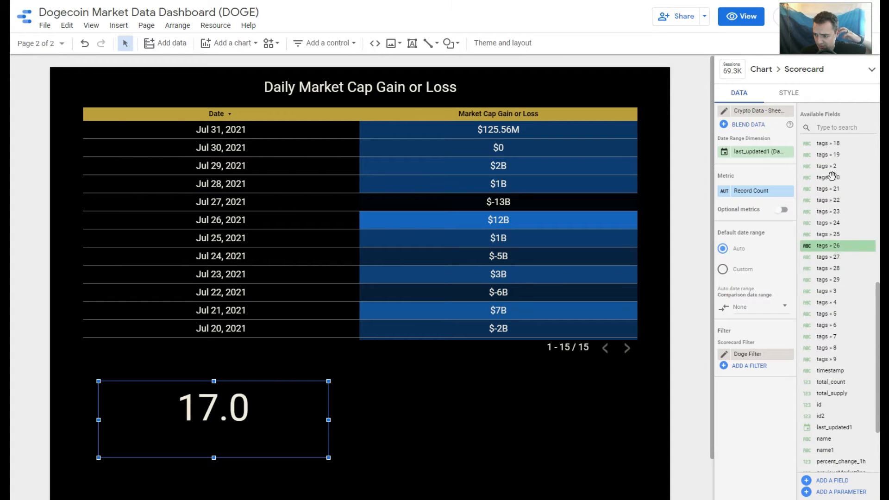
pyautogui.scroll(4, 831, 200)
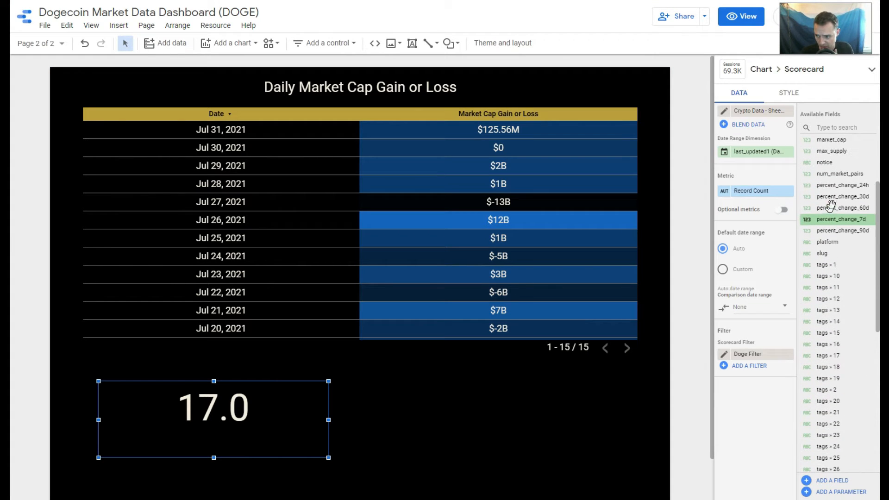
pyautogui.moveTo(830, 187); pyautogui.dragTo(749, 200)
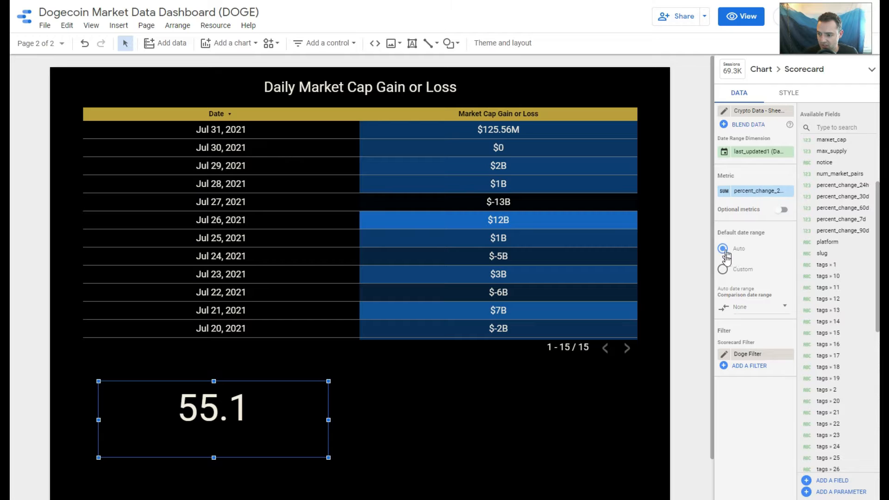
# - Set the percent_change_24h metric's number type to Percent and close its settings
pyautogui.click(725, 191)
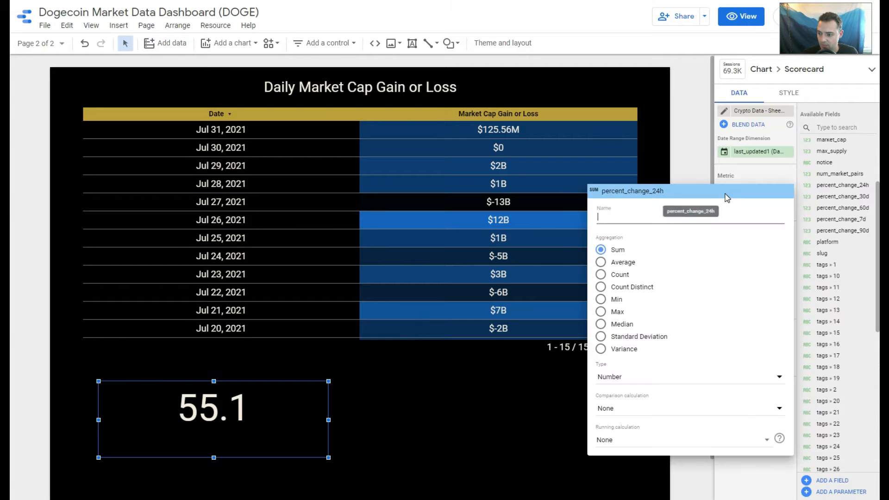
pyautogui.click(711, 378)
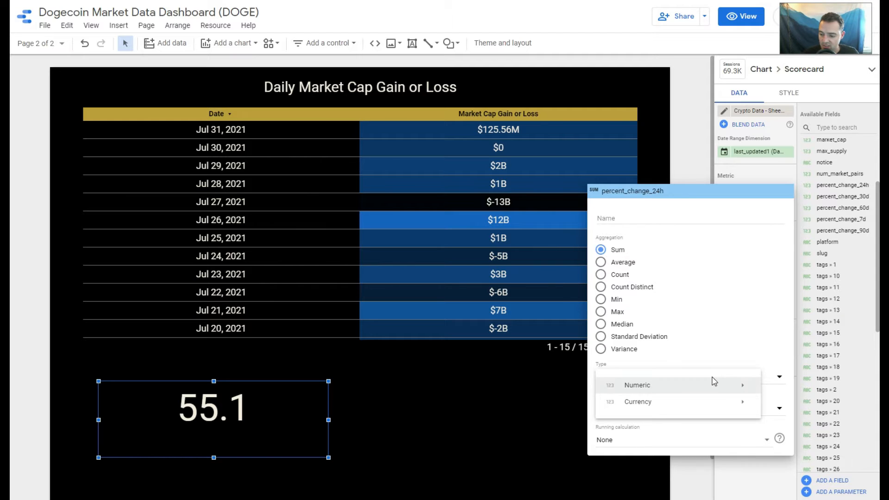
pyautogui.moveTo(714, 385)
pyautogui.click(502, 408)
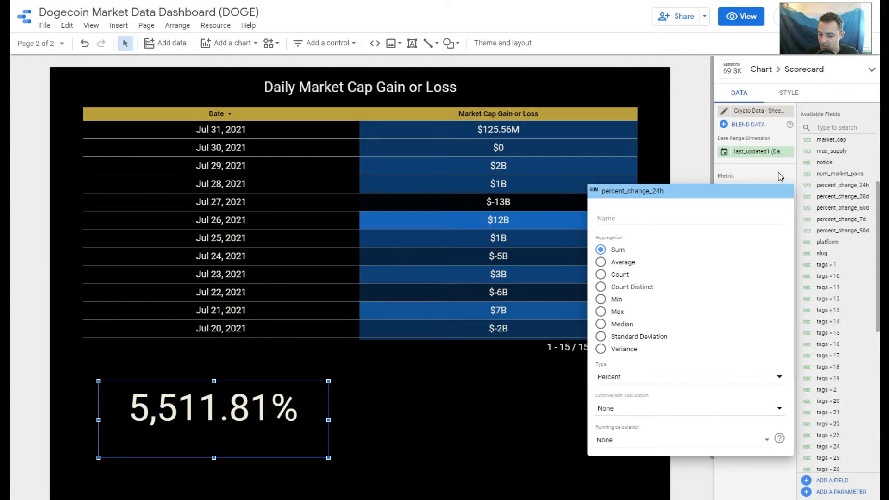
pyautogui.click(721, 377)
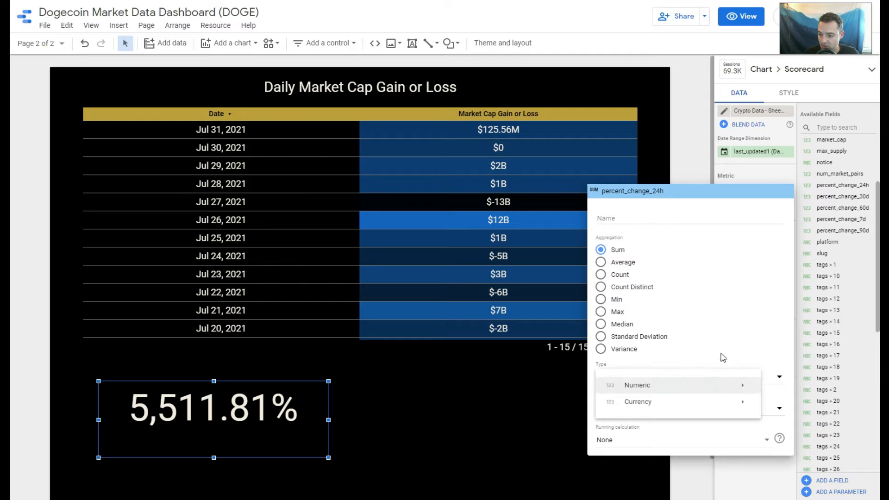
pyautogui.click(764, 173)
pyautogui.click(767, 171)
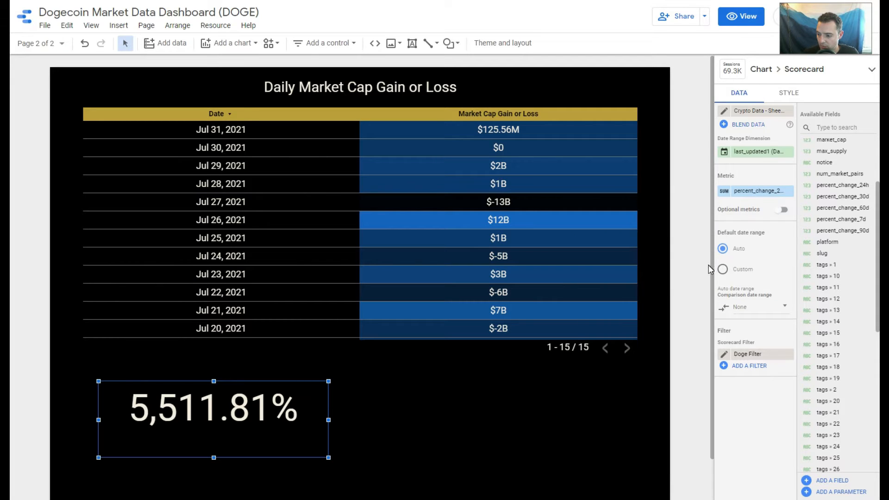
# - Give the scorecard a custom default date range of Today and apply it
pyautogui.click(723, 269)
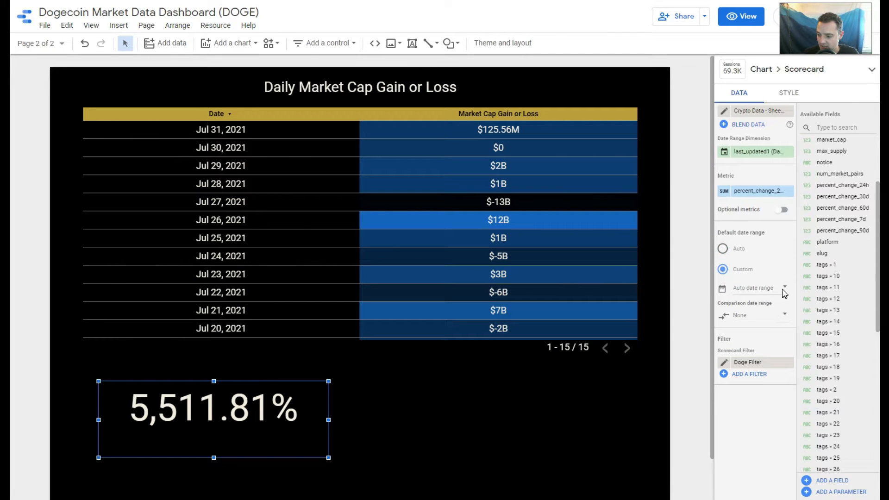
pyautogui.click(784, 292)
pyautogui.click(777, 285)
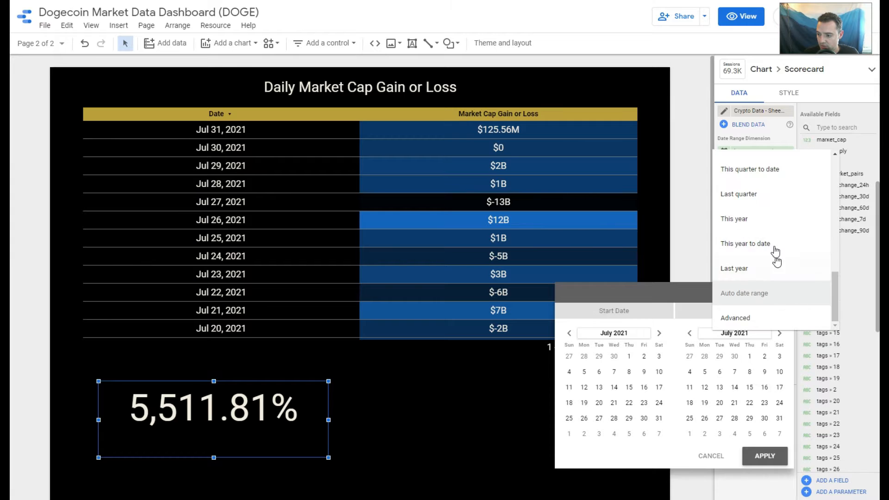
pyautogui.scroll(8, 776, 253)
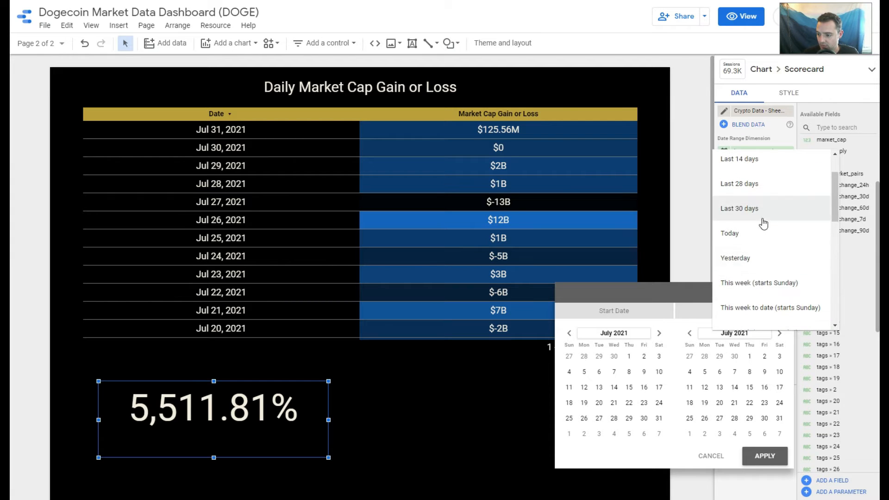
pyautogui.click(764, 233)
pyautogui.click(777, 461)
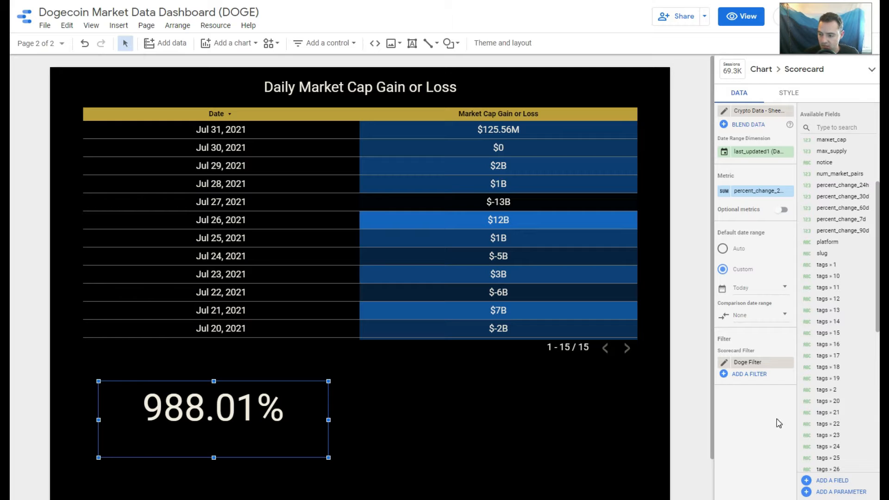
# - Change the percent_change_24h metric's aggregation to Max and close its settings
pyautogui.click(732, 193)
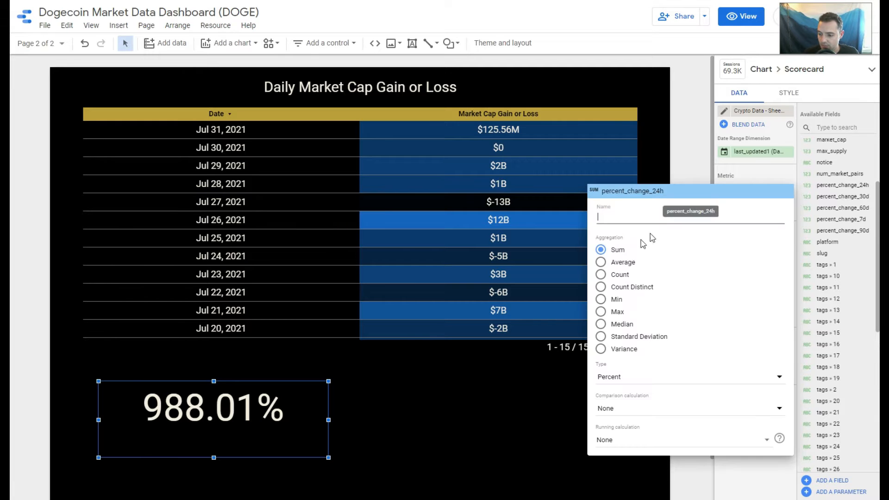
pyautogui.click(601, 312)
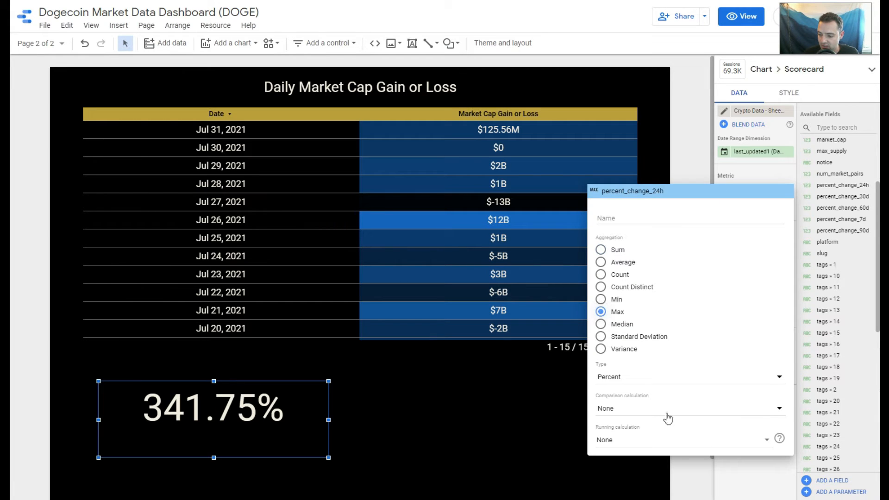
pyautogui.click(760, 483)
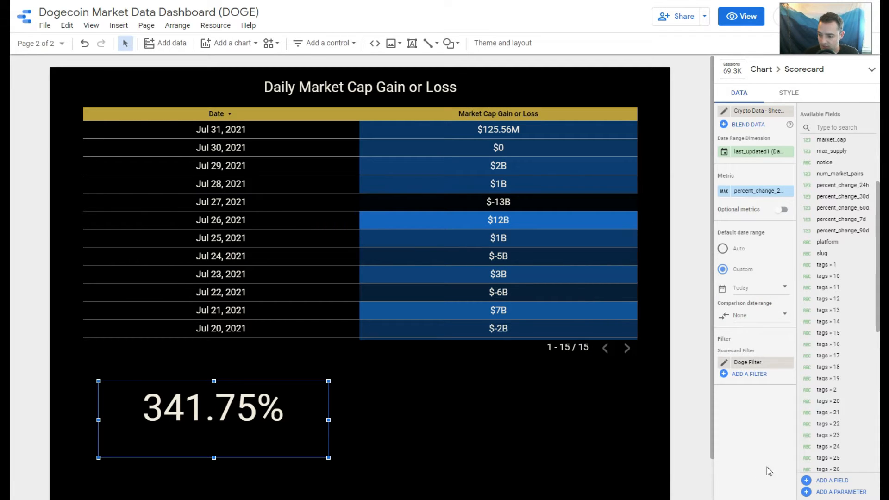
# - Open the percent_change_24h metric's settings and check that column's source values in the Crypto Data spreadsheet in Google Sheets
pyautogui.click(727, 194)
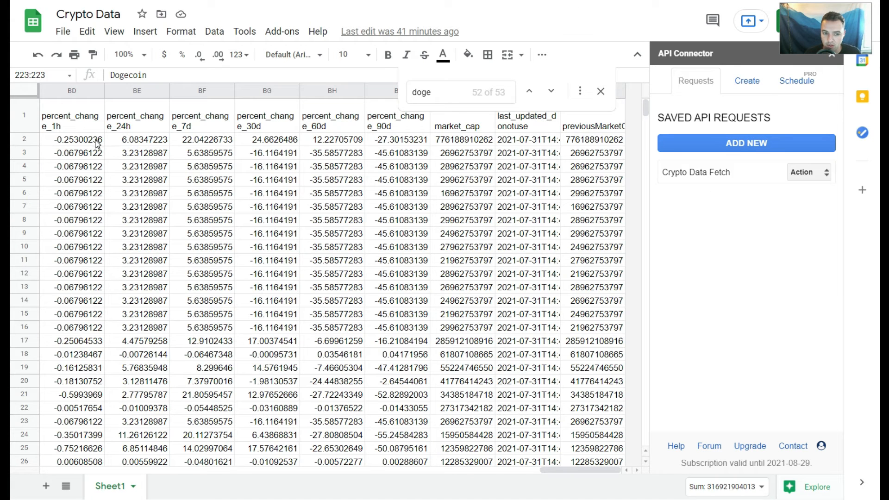
pyautogui.click(148, 145)
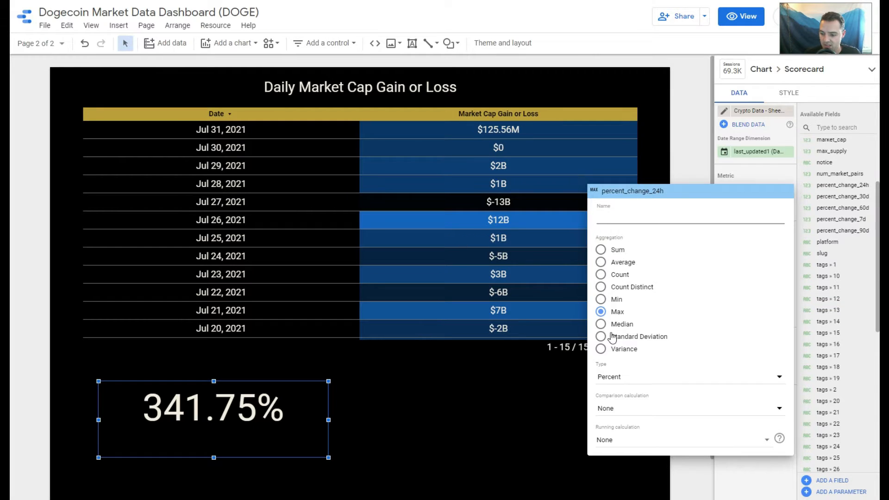
# - Set the percent_change_24h metric's type to Number and unhide the scorecard's metric name
pyautogui.click(656, 379)
pyautogui.moveTo(641, 392)
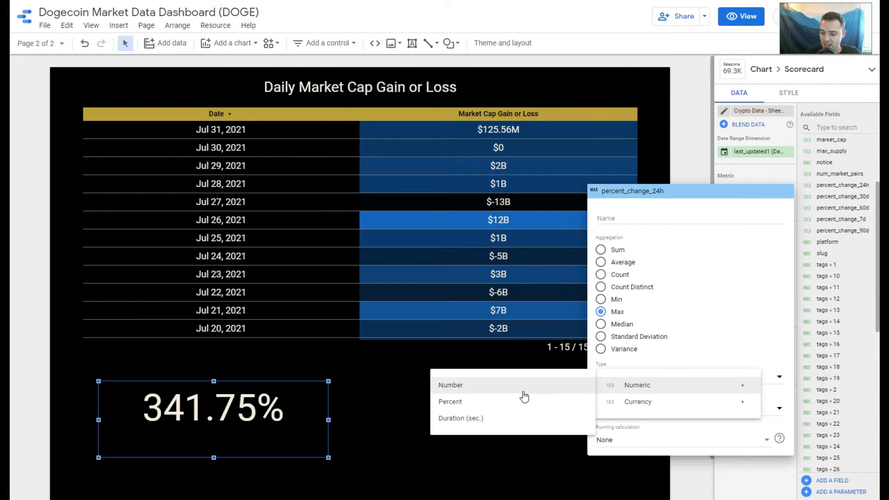
pyautogui.click(475, 386)
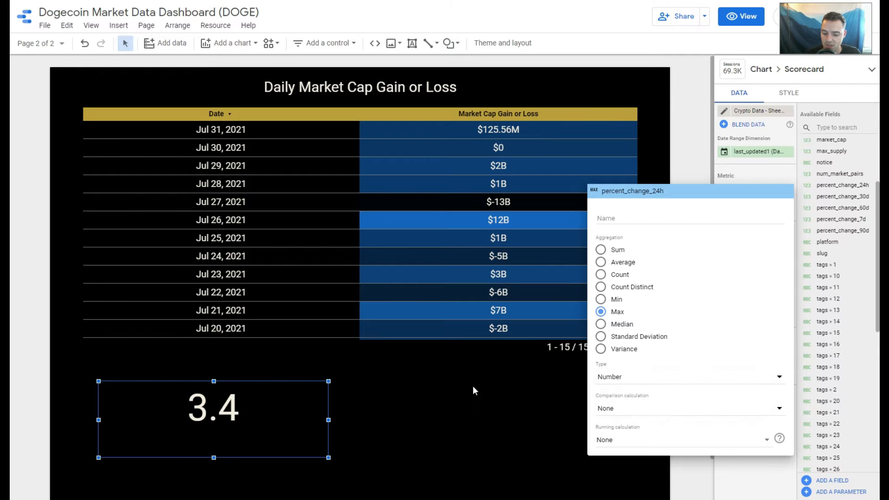
pyautogui.click(440, 386)
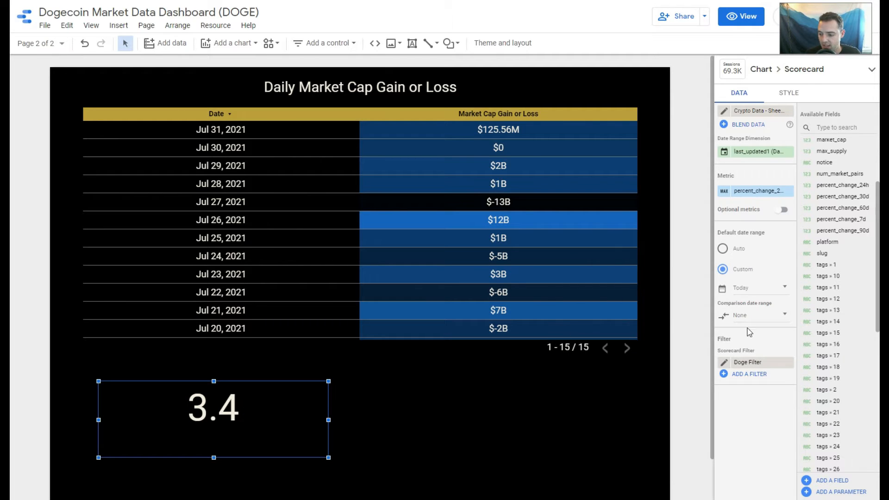
pyautogui.click(788, 94)
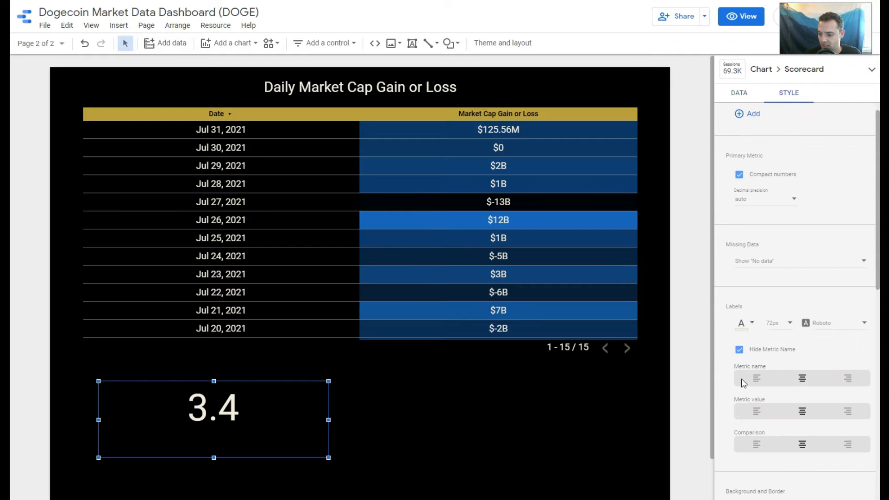
pyautogui.click(740, 351)
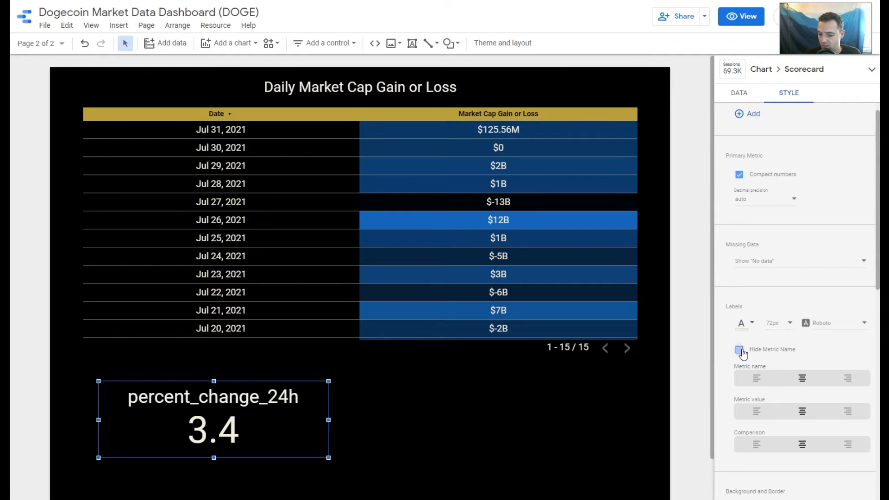
# - Rename the scorecard's metric to "24H Percent Change in Price" and widen the scorecard to fit the longer name
pyautogui.click(742, 95)
pyautogui.click(726, 198)
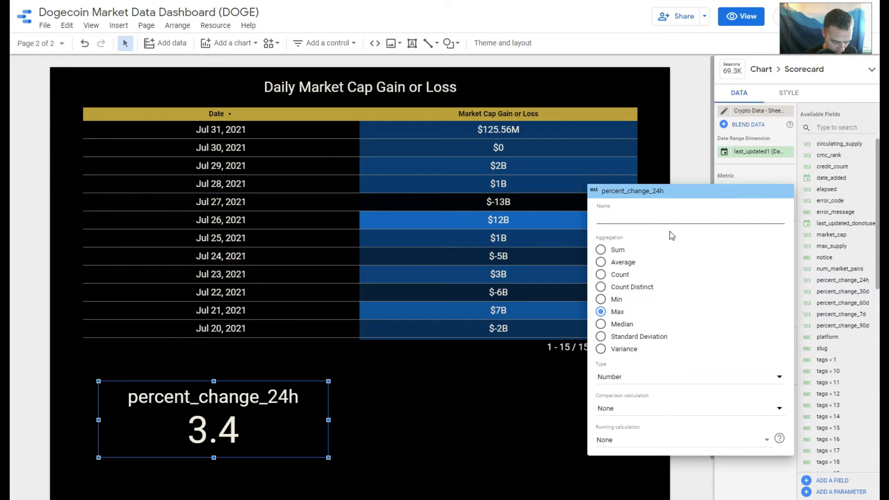
pyautogui.write('24H Percent Change')
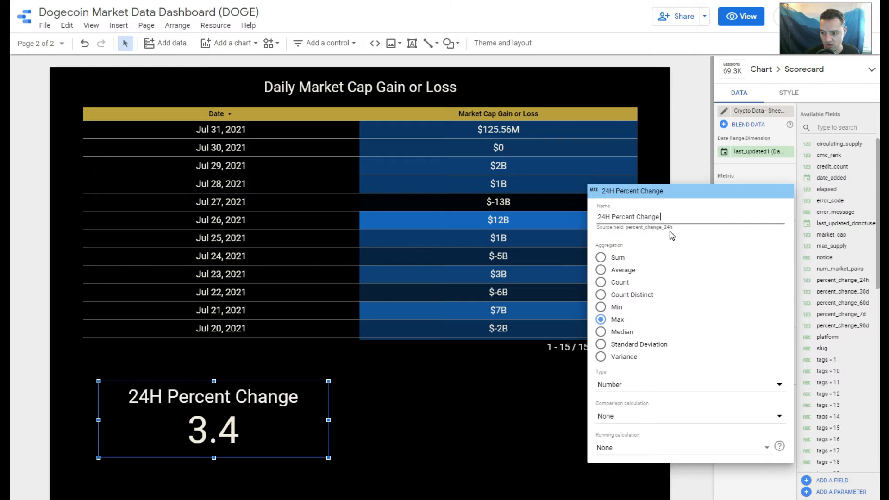
pyautogui.write(' in Price')
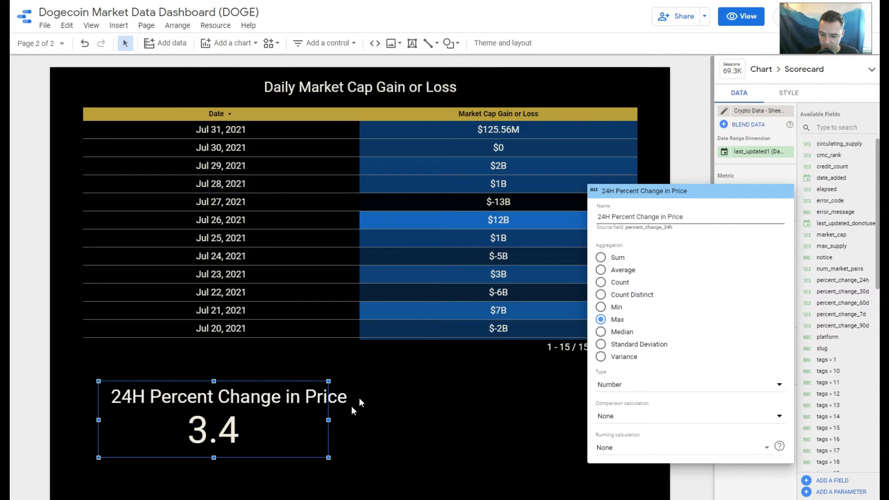
pyautogui.click(329, 418)
pyautogui.moveTo(328, 418); pyautogui.dragTo(360, 418)
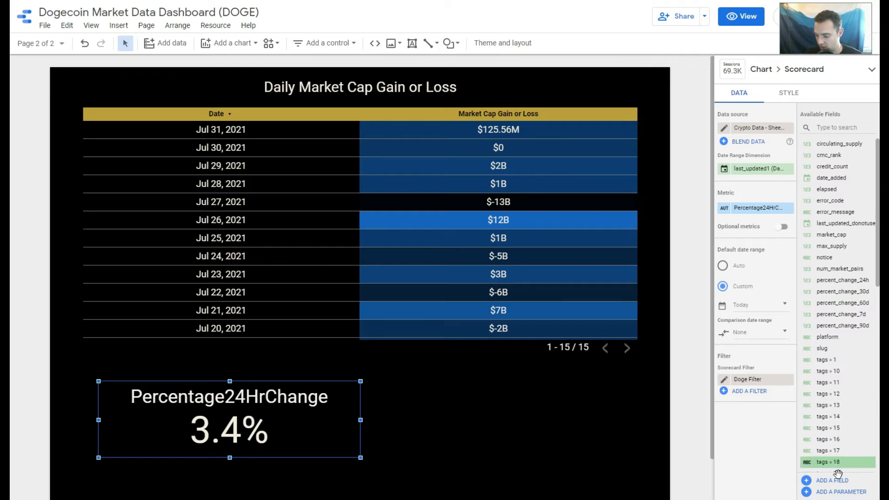
# - Open the existing Percentage24HrChange calculated field, copy its whole formula and close the field editor
pyautogui.scroll(-10, 830, 448)
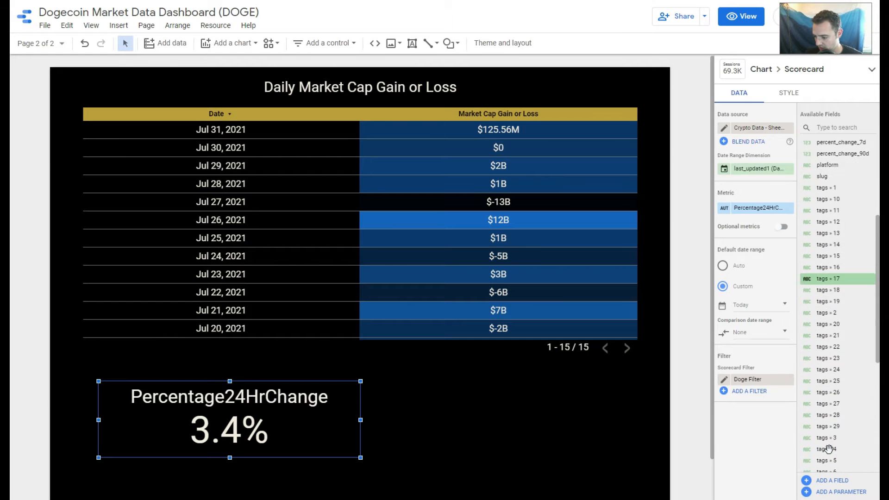
pyautogui.moveTo(814, 454); pyautogui.dragTo(812, 458)
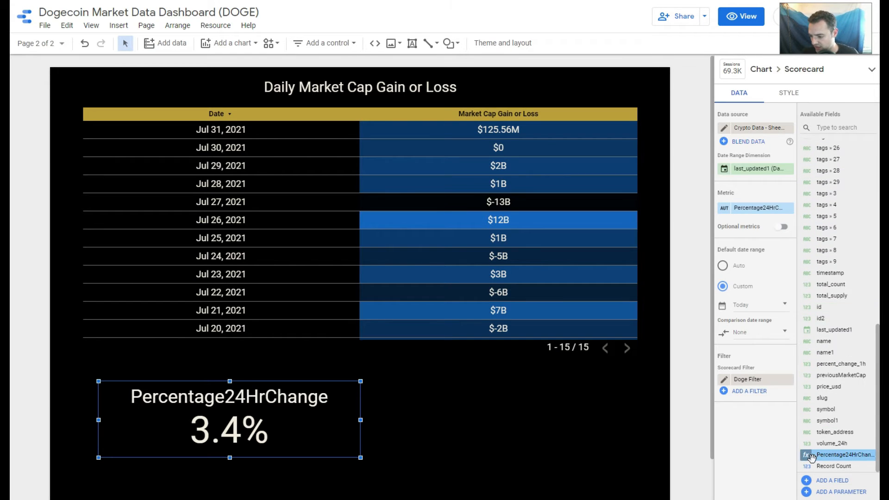
pyautogui.click(808, 456)
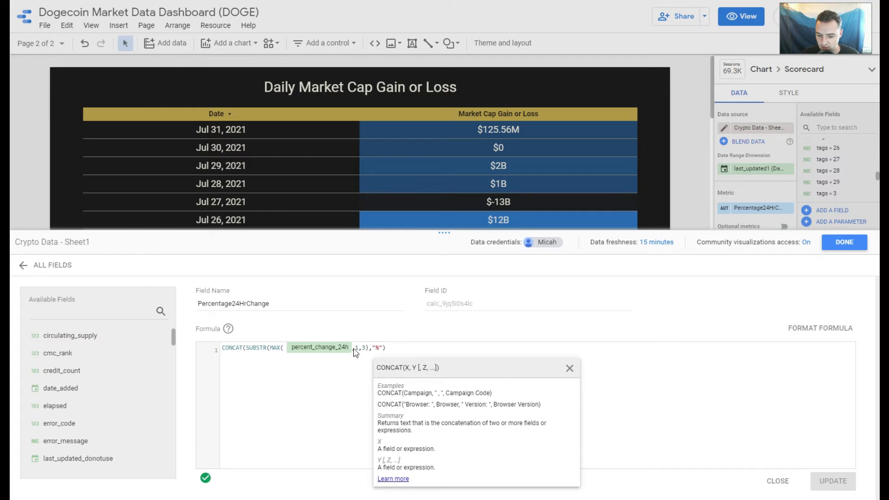
pyautogui.moveTo(402, 349); pyautogui.dragTo(220, 339)
pyautogui.hotkey('ctrl', 'c')
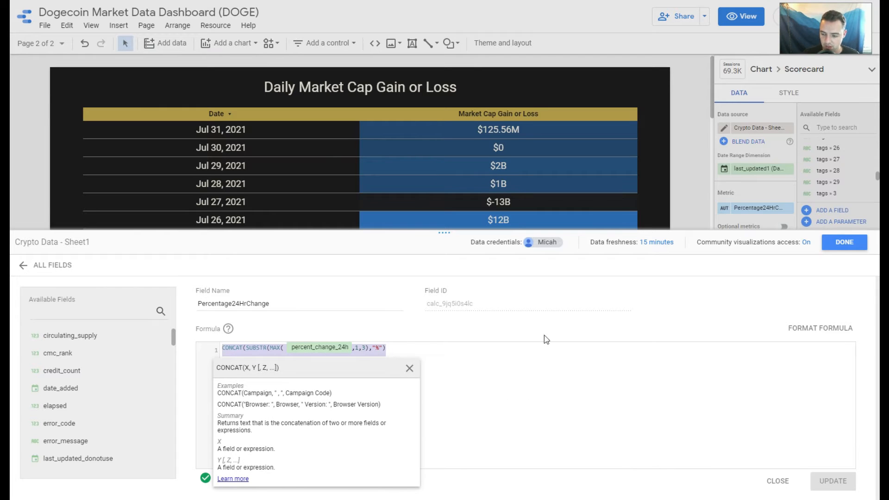
pyautogui.click(844, 243)
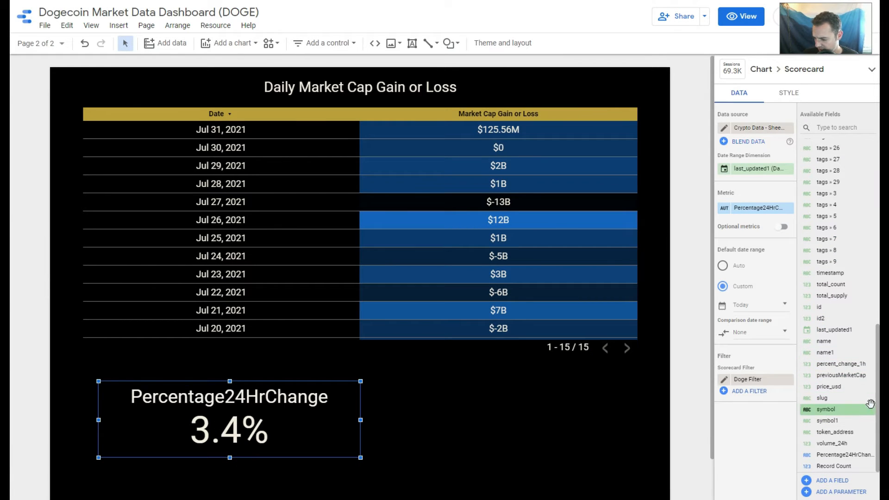
# - Replace the scorecard's Percentage24HrChange metric with the percent_change_24h field
pyautogui.scroll(3, 857, 382)
pyautogui.scroll(1, 856, 375)
pyautogui.scroll(3, 856, 339)
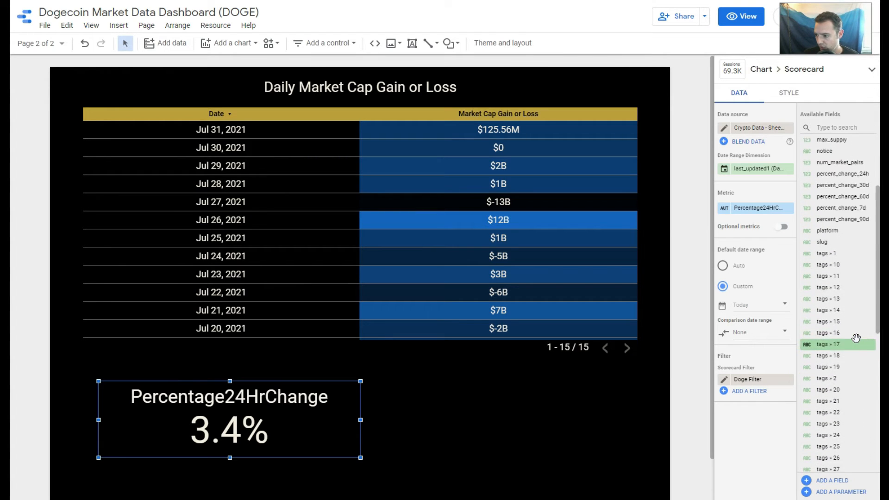
pyautogui.moveTo(847, 175); pyautogui.dragTo(760, 208)
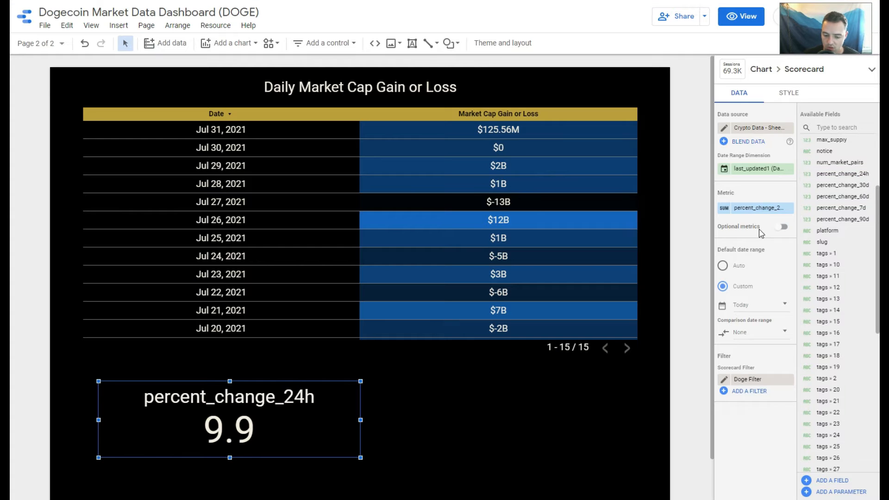
# - Set the percent_change_24h metric's aggregation to Max and its number type to Percent, and close its settings
pyautogui.click(730, 210)
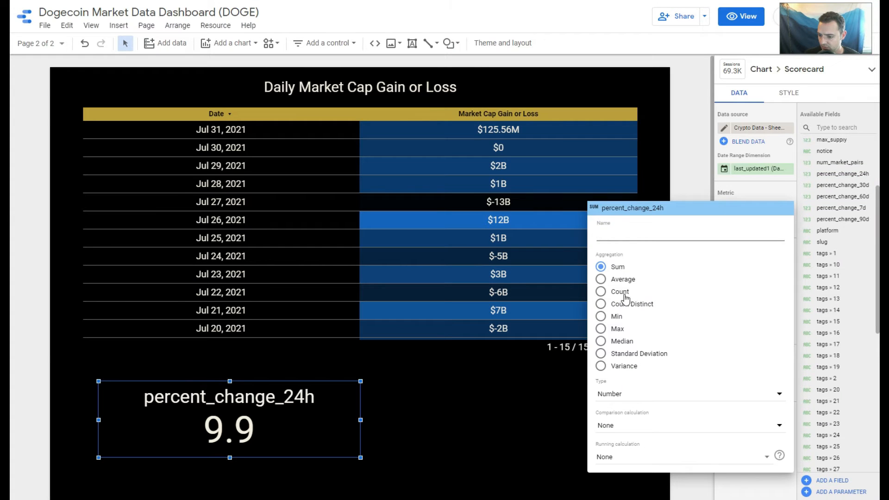
pyautogui.click(603, 329)
pyautogui.click(639, 395)
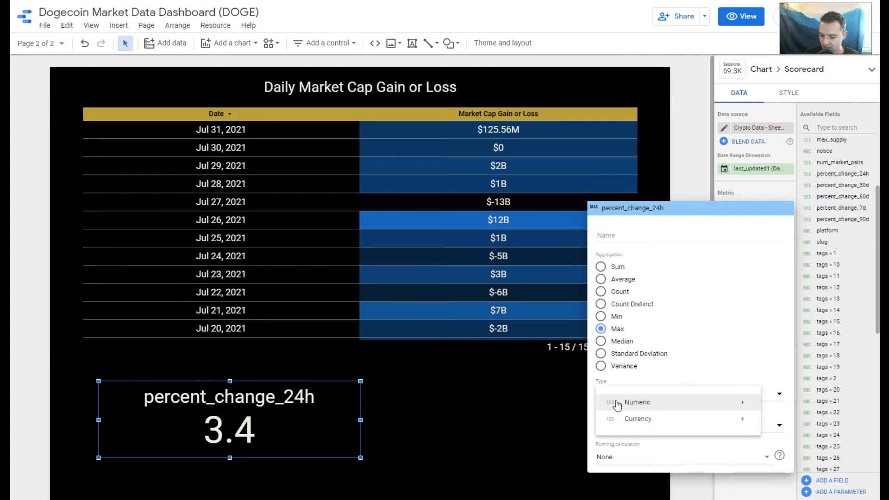
pyautogui.moveTo(621, 406)
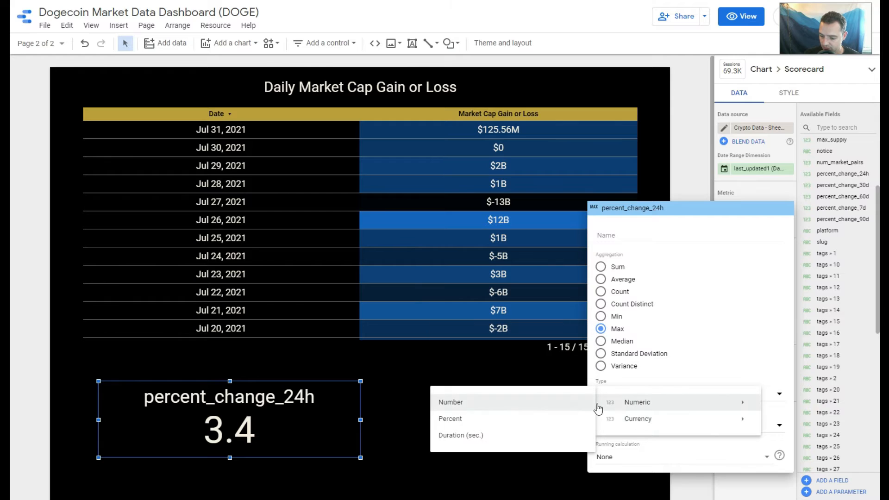
pyautogui.click(504, 419)
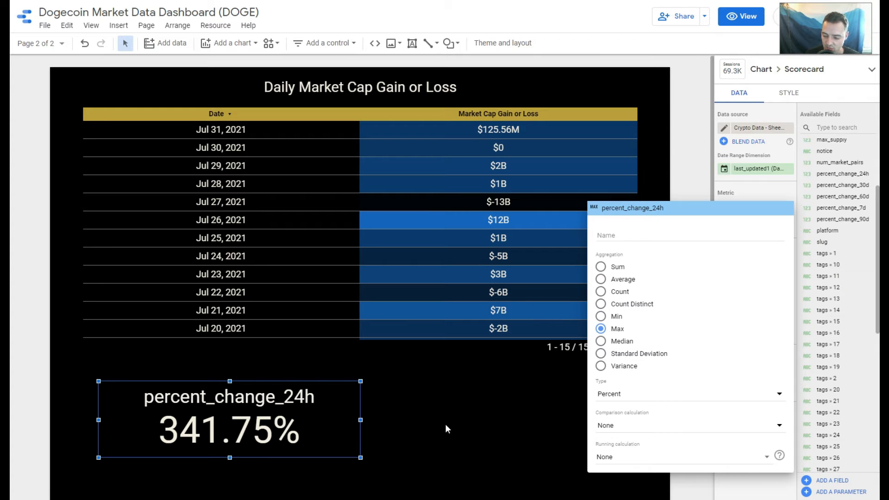
pyautogui.click(472, 420)
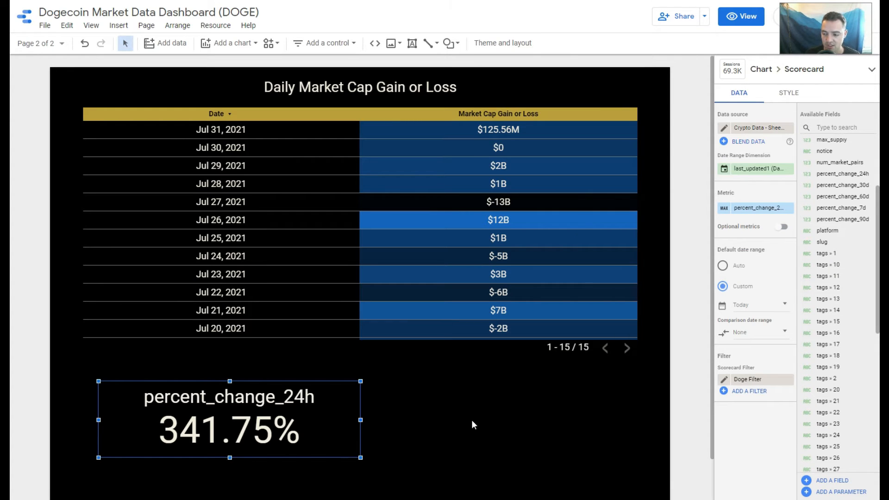
# - Add a calculated field named Calc24HPercent to the Crypto Data source and paste the copied CONCAT formula into it
pyautogui.scroll(-3, 834, 421)
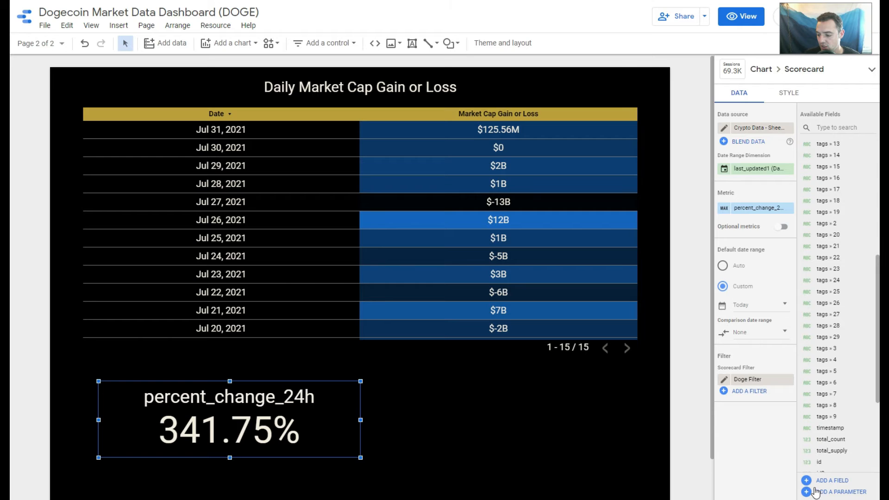
pyautogui.click(807, 480)
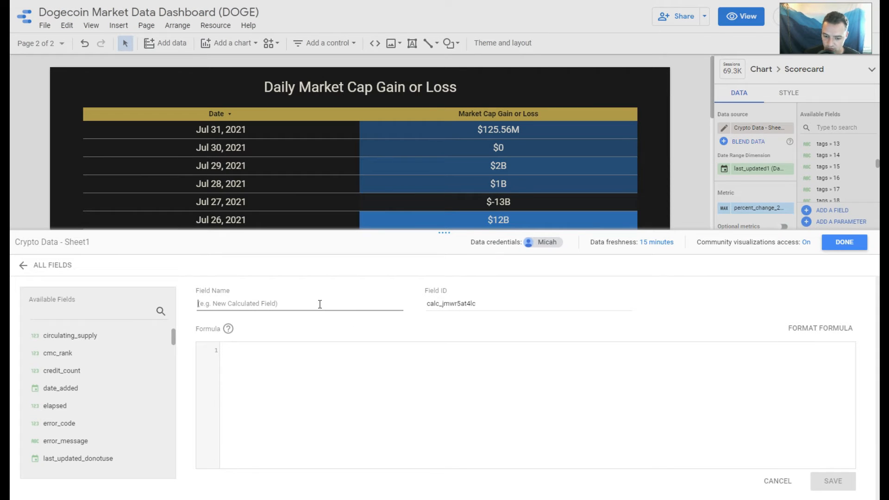
pyautogui.click(320, 304)
pyautogui.write('c')
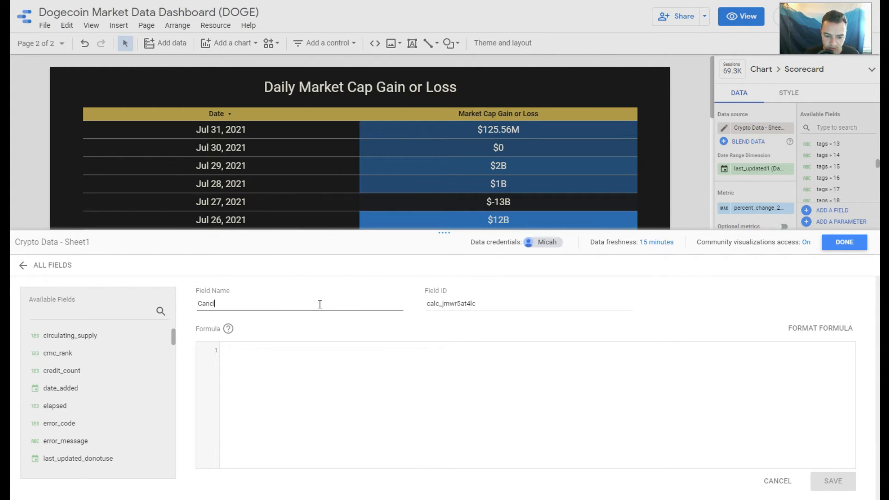
pyautogui.write('alc24HPercent')
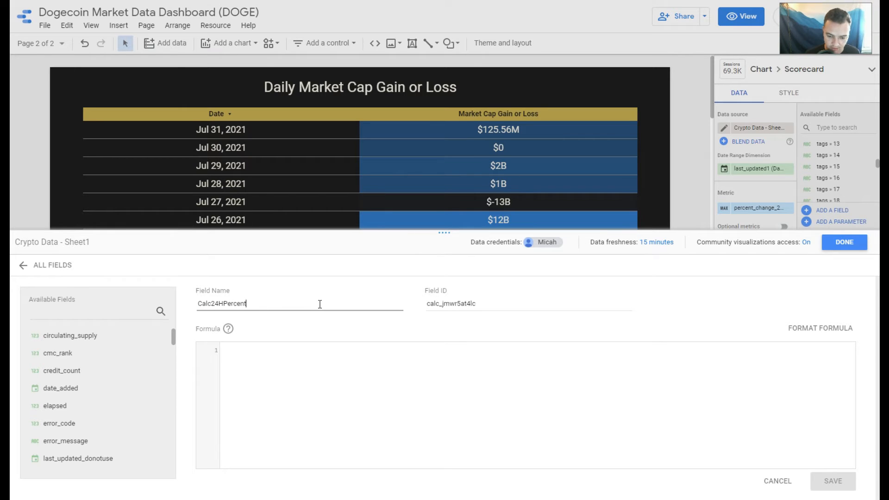
pyautogui.click(280, 370)
pyautogui.hotkey('ctrl', 'v')
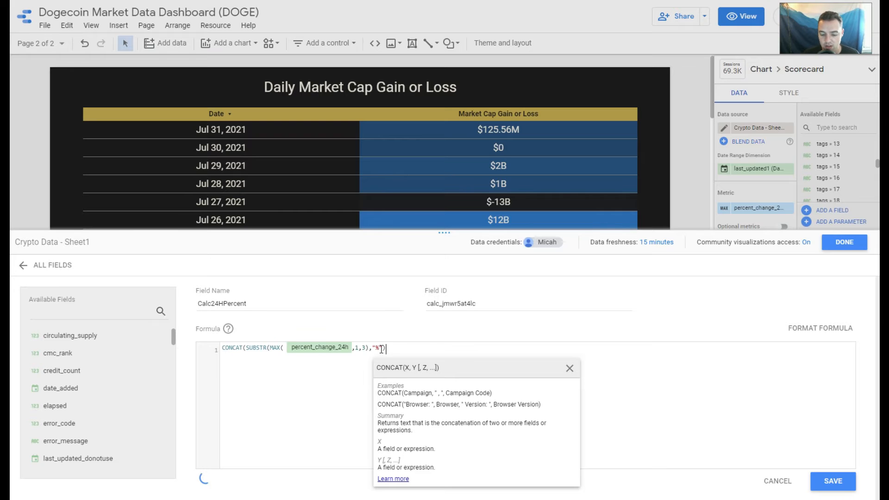
# - Review the formula's CONCAT, SUBSTR and MAX functions, add the missing closing parenthesis after percent_change_24h, and save the calculated field
pyautogui.click(232, 347)
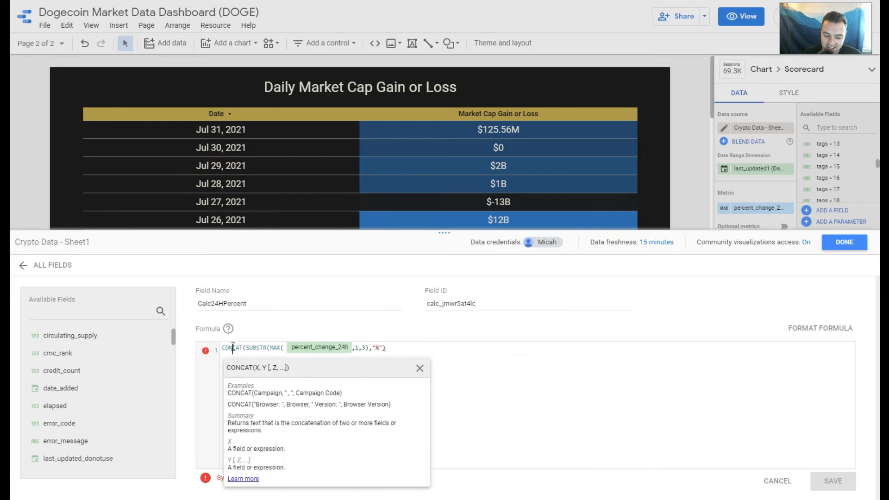
pyautogui.click(274, 347)
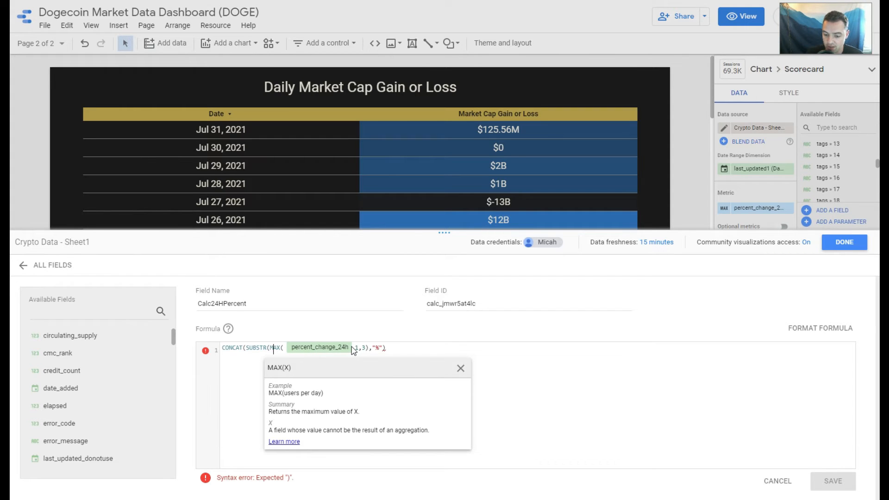
pyautogui.click(253, 349)
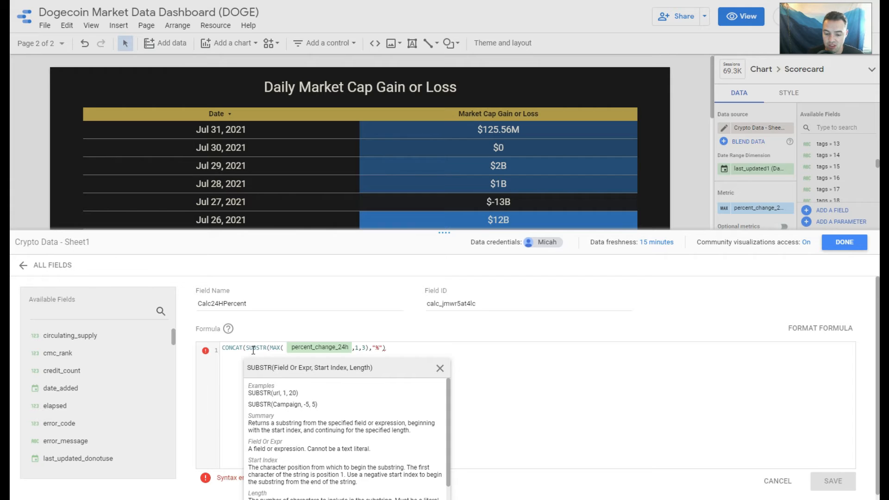
pyautogui.click(358, 348)
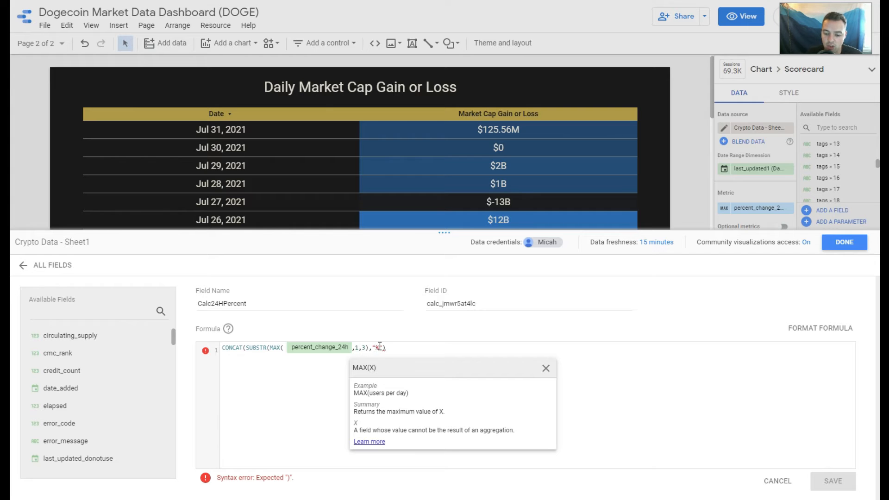
pyautogui.moveTo(383, 347); pyautogui.dragTo(373, 345)
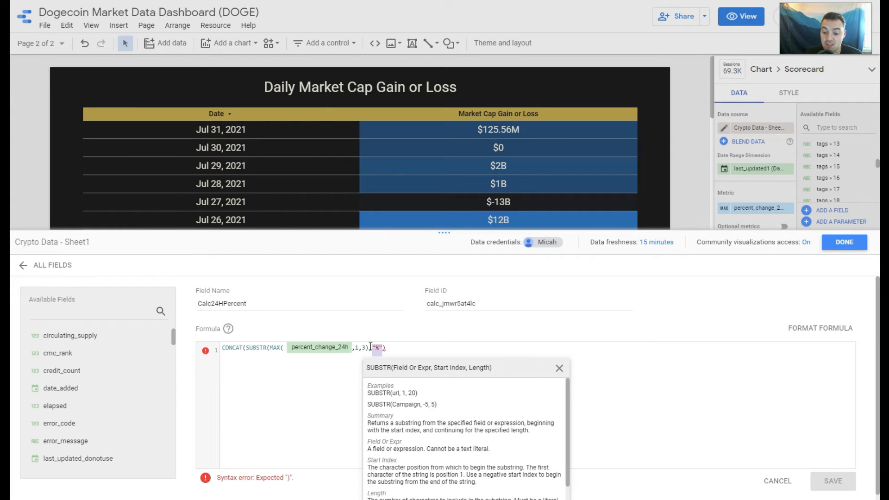
pyautogui.click(303, 391)
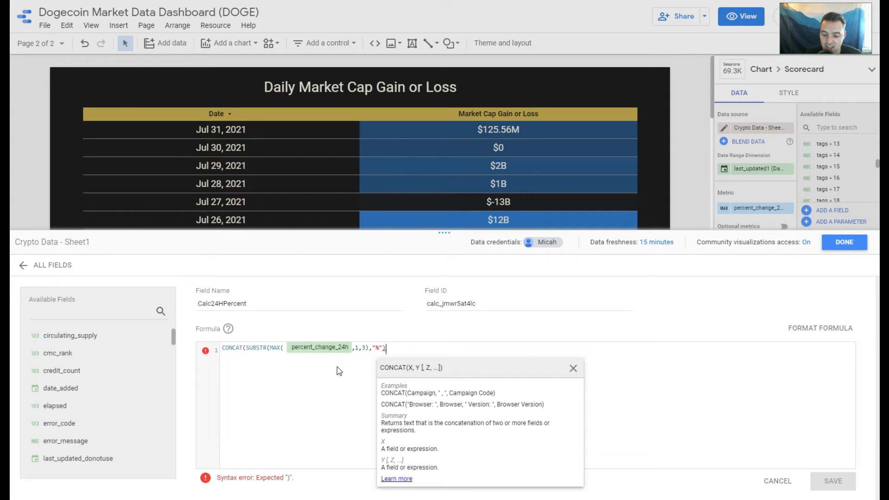
pyautogui.click(353, 347)
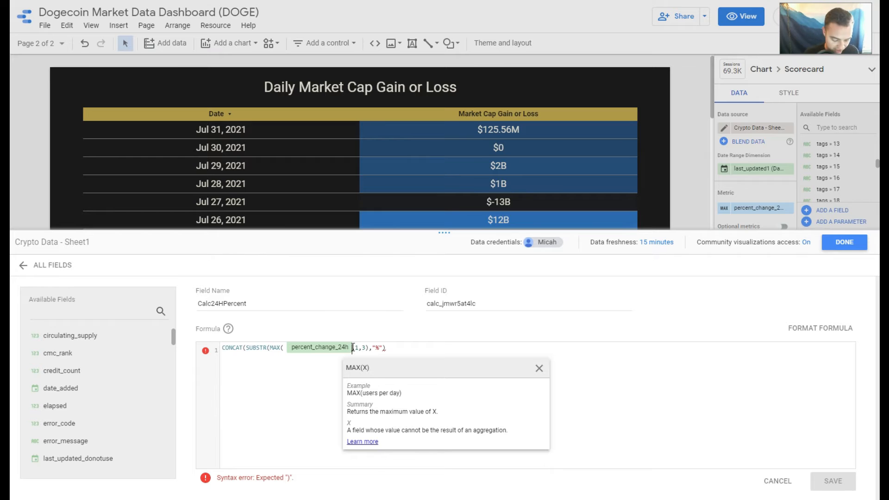
pyautogui.write(')')
pyautogui.click(411, 350)
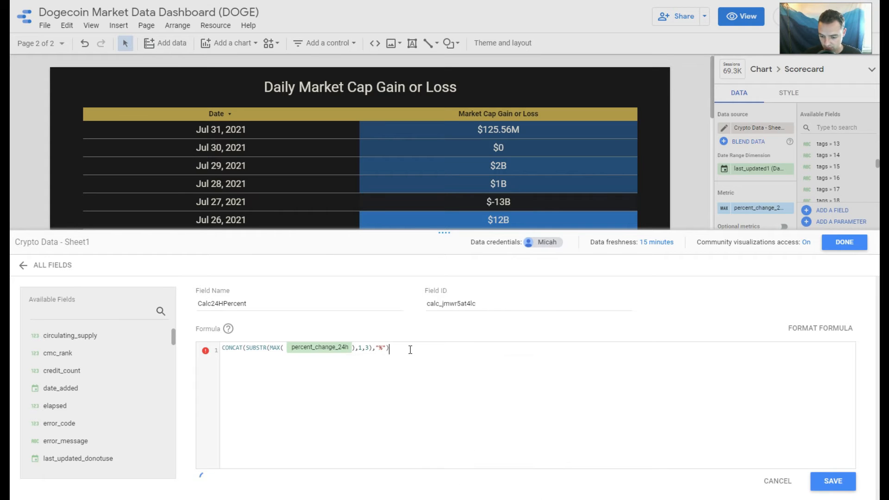
pyautogui.click(835, 481)
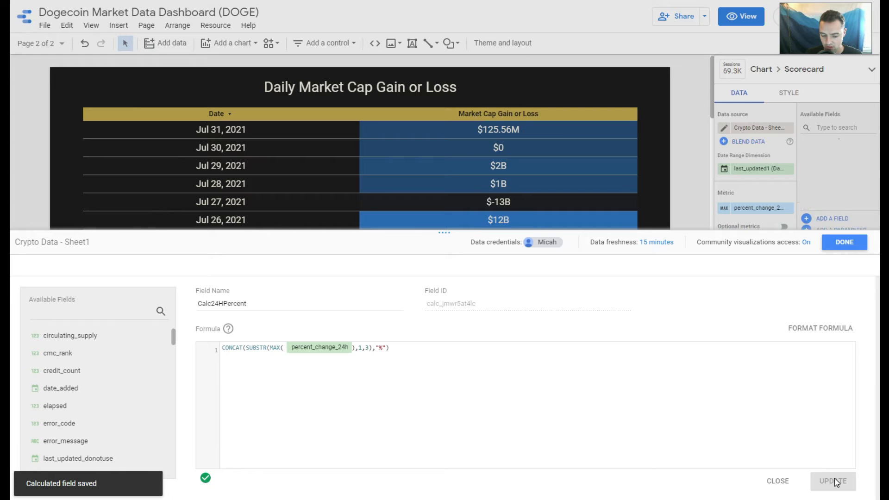
# - Replace the scorecard's percent_change_24h metric with Calc24HPercent and check it against the percent_change_24h column in the Crypto Data spreadsheet
pyautogui.click(845, 249)
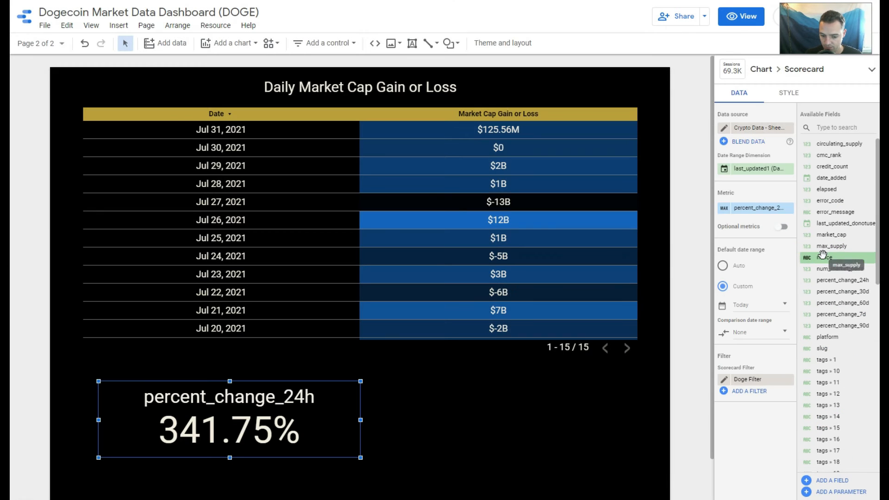
pyautogui.scroll(-8, 831, 407)
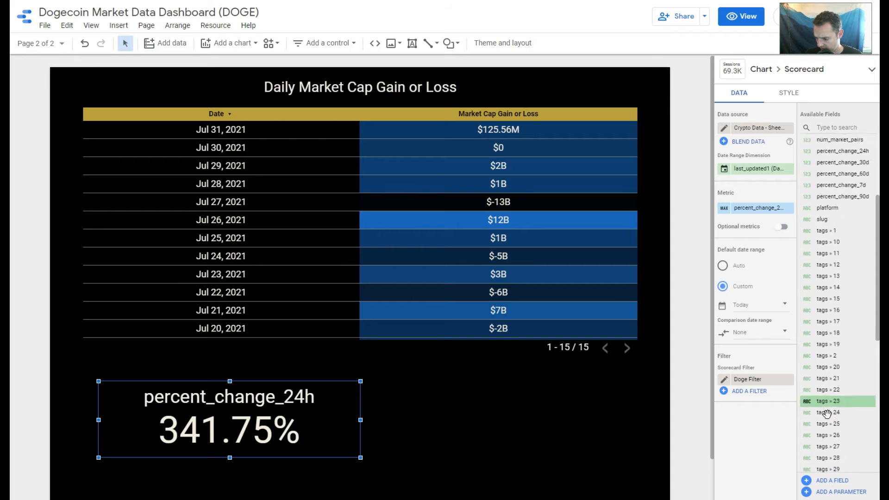
pyautogui.scroll(-3, 832, 413)
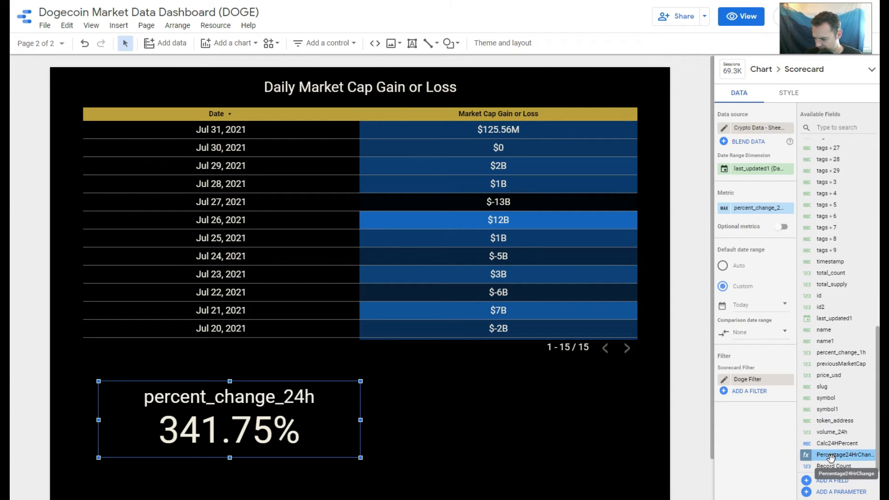
pyautogui.moveTo(832, 443); pyautogui.dragTo(749, 209)
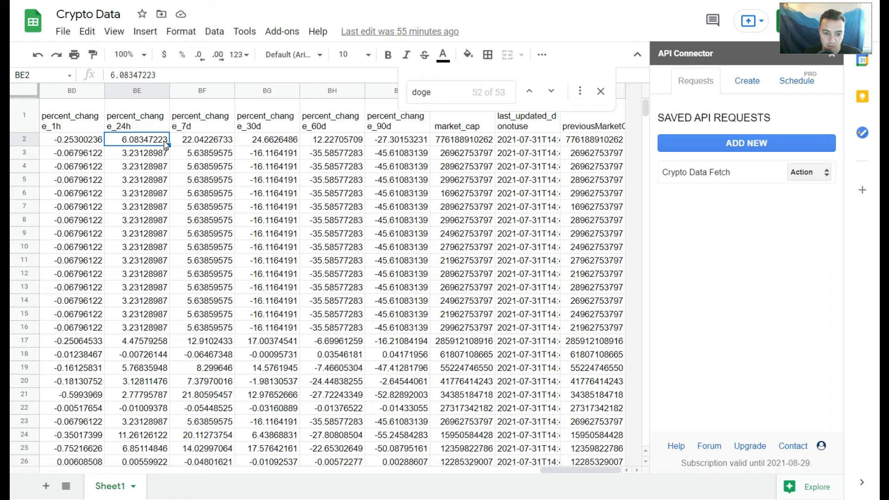
pyautogui.click(155, 156)
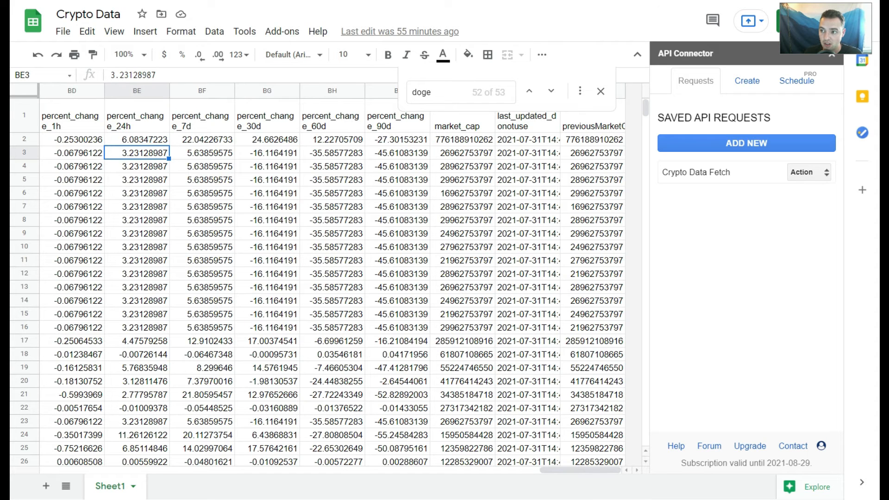
pyautogui.click(487, 1)
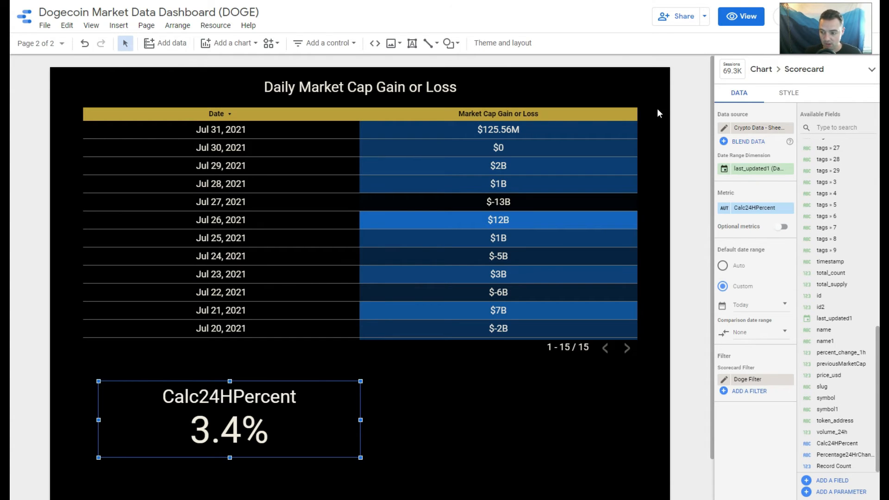
# - Rename the scorecard's Calc24HPercent metric to "24H Change Percentage in Price" and widen the scorecard to fit the title
pyautogui.click(725, 208)
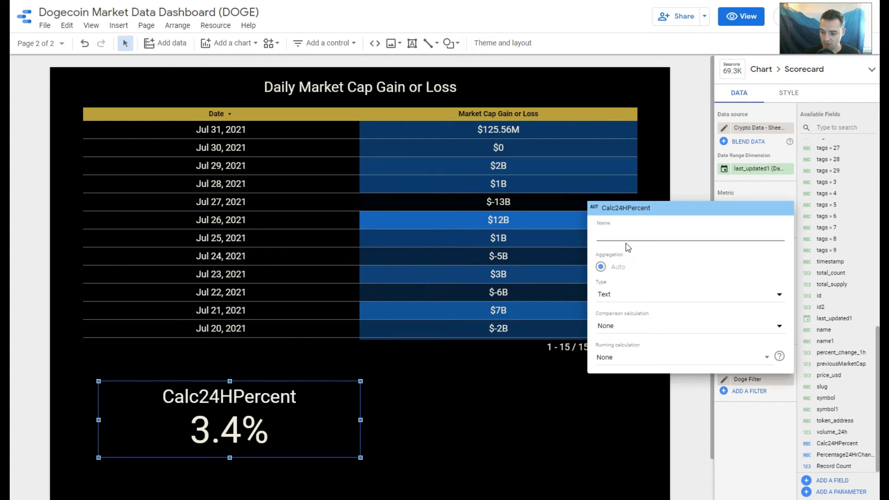
pyautogui.write('24')
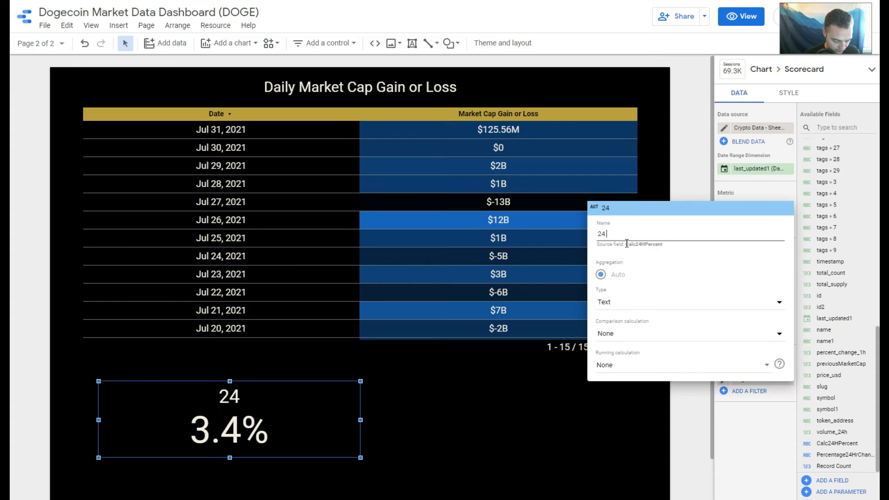
pyautogui.write('H Change ')
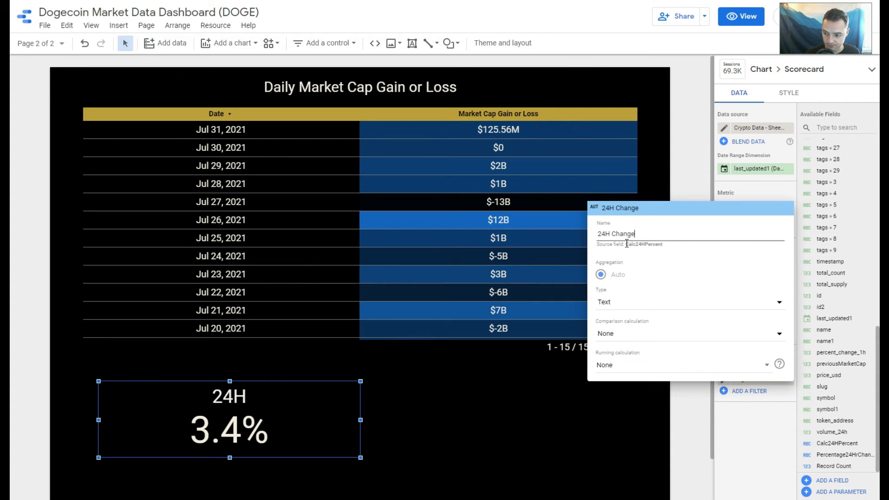
pyautogui.write('Percentage ')
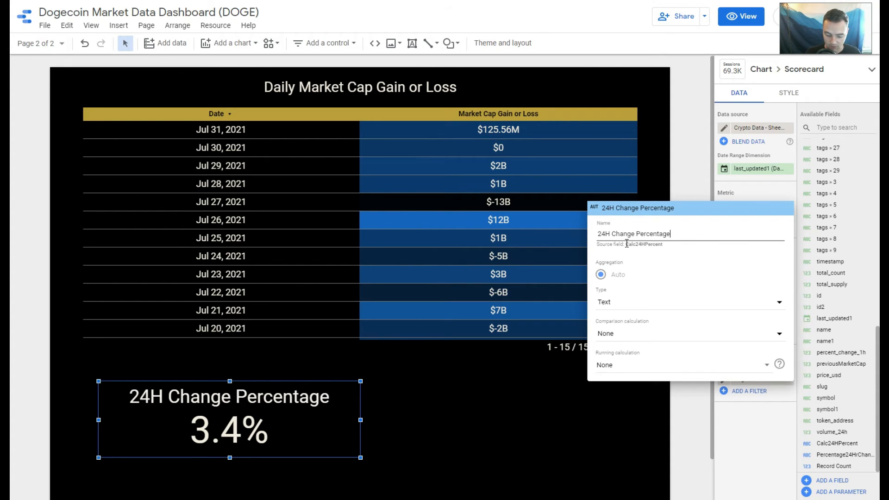
pyautogui.write('in Price')
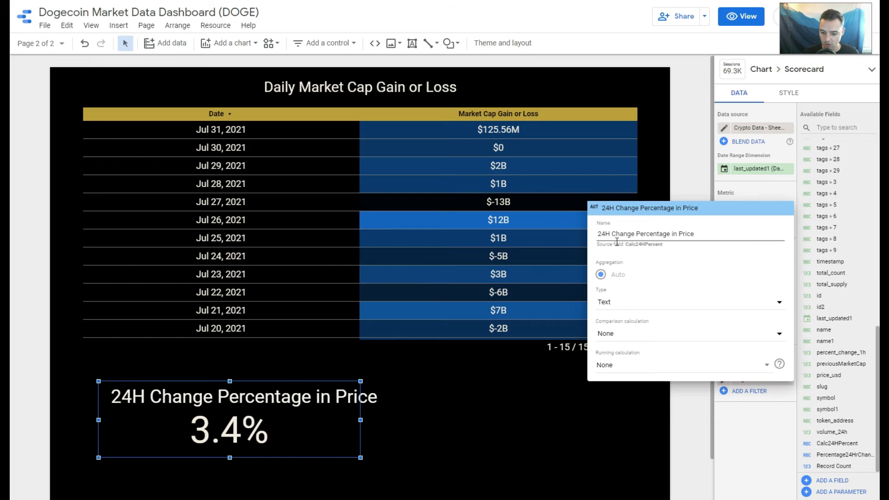
pyautogui.click(448, 388)
pyautogui.moveTo(361, 420); pyautogui.dragTo(389, 419)
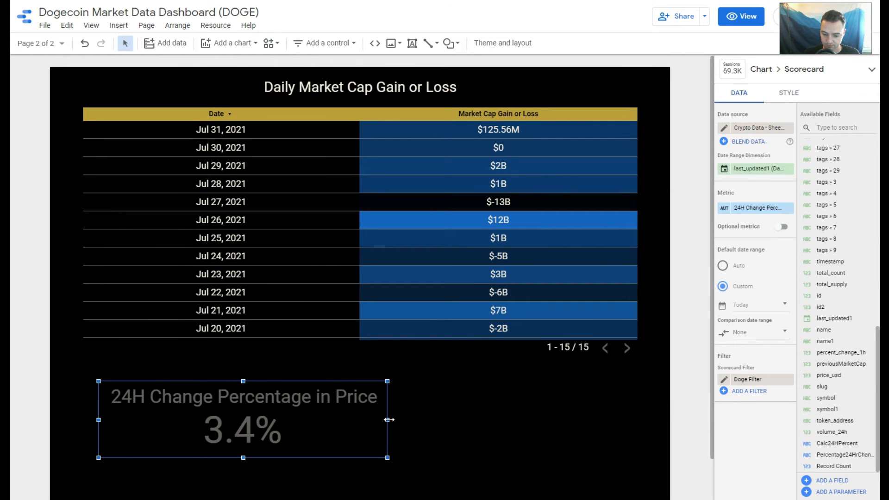
# - Give the scorecard the theme's gold background colour and a border radius of 10
pyautogui.click(789, 93)
pyautogui.scroll(-5, 799, 373)
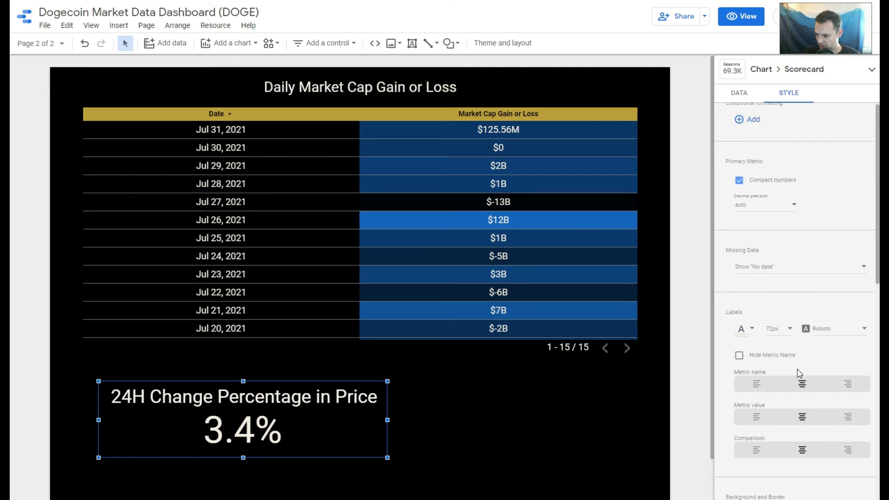
pyautogui.scroll(-2, 799, 373)
pyautogui.click(741, 232)
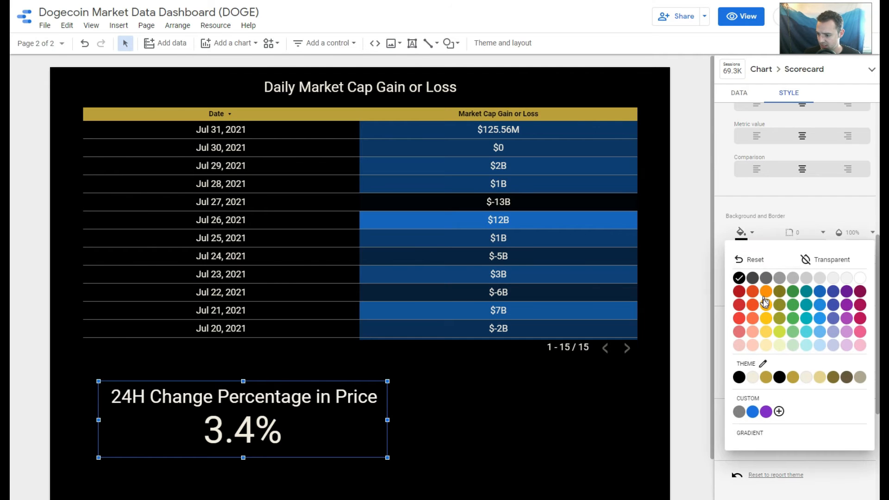
pyautogui.click(766, 377)
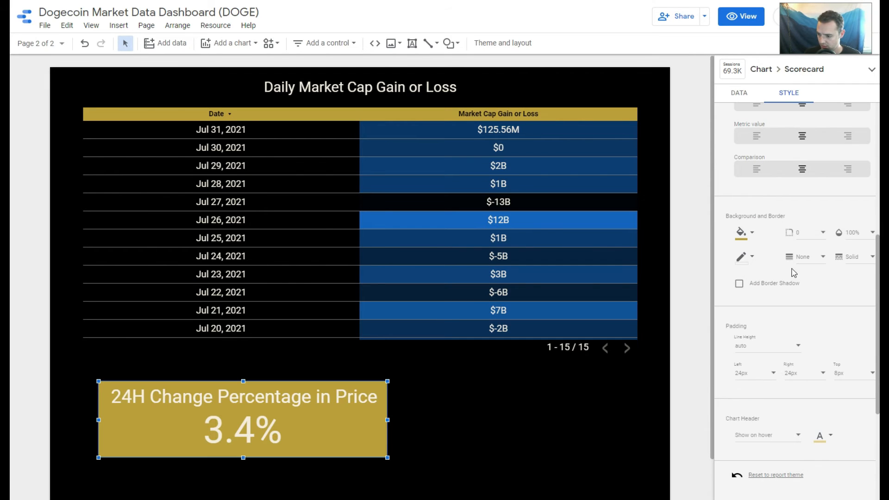
pyautogui.click(820, 233)
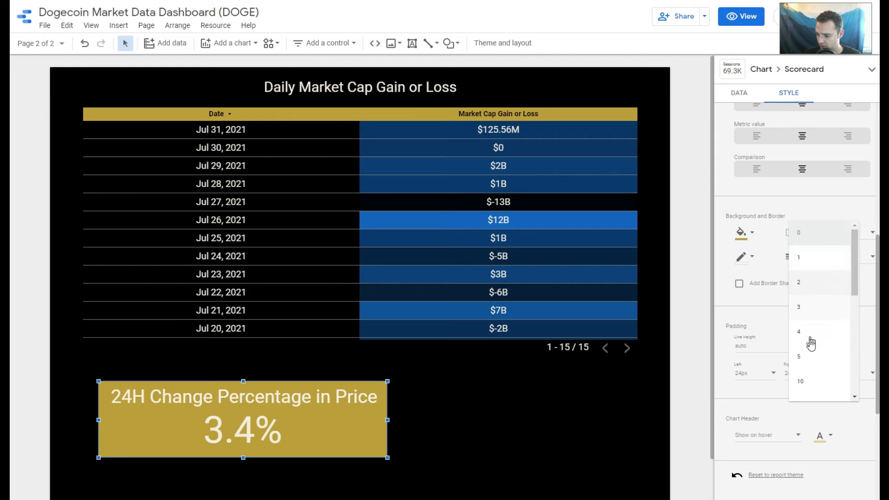
pyautogui.click(812, 380)
# - Move the scorecard so it sits roughly centred beneath the market cap table
pyautogui.moveTo(314, 423); pyautogui.dragTo(449, 422)
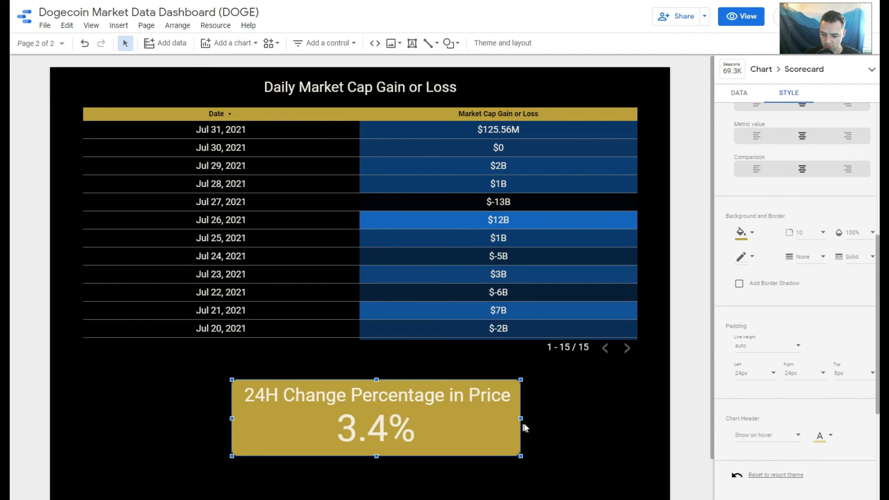
pyautogui.click(569, 427)
pyautogui.scroll(-1, 576, 426)
pyautogui.scroll(1, 576, 426)
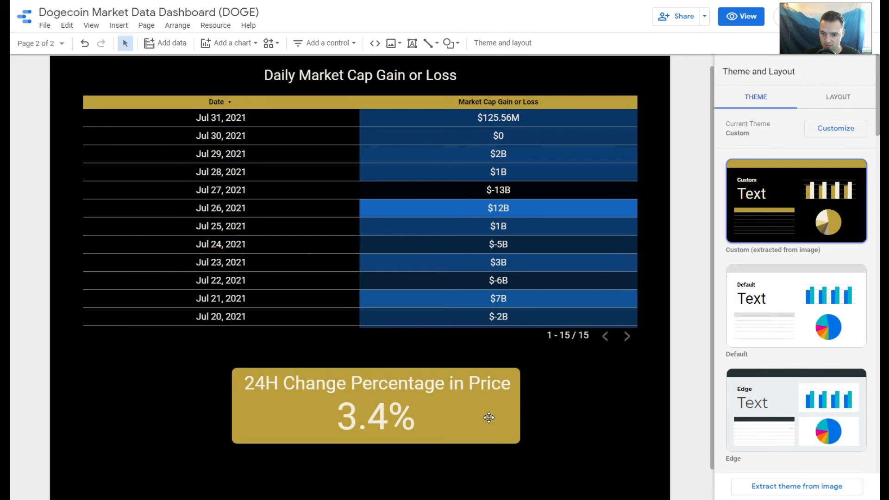
pyautogui.scroll(1, 580, 399)
pyautogui.moveTo(500, 415); pyautogui.dragTo(493, 418)
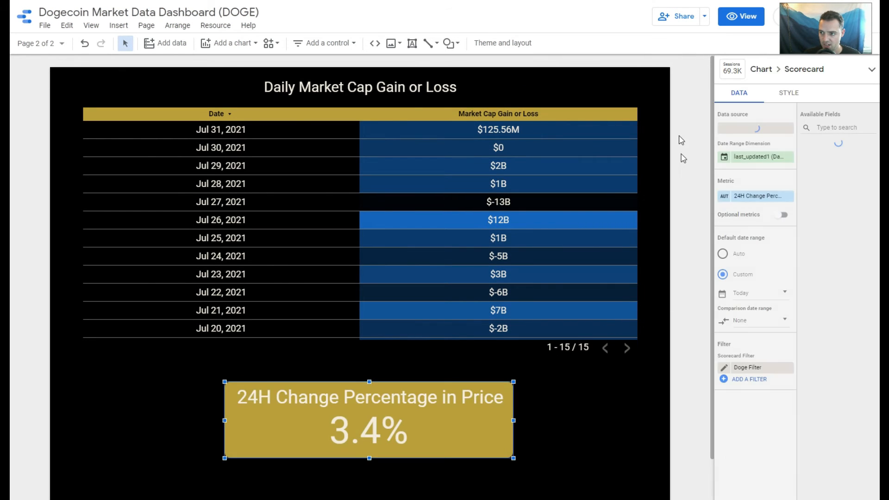
# - Switch the report to view mode and review the DOGE price and volume charts on the Main Trends page
pyautogui.click(741, 20)
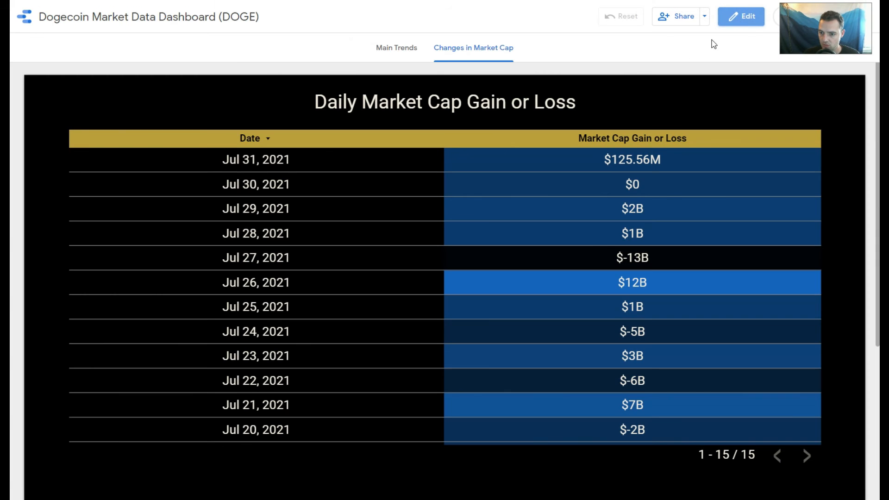
pyautogui.click(382, 52)
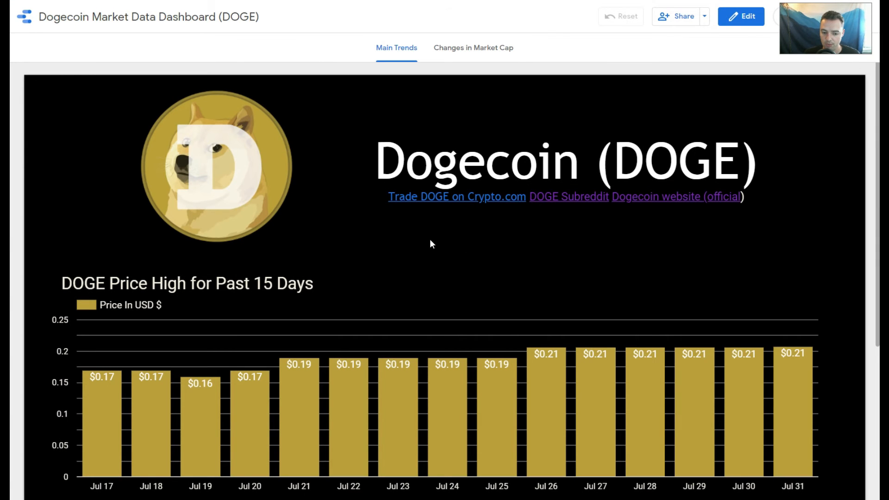
pyautogui.scroll(-1, 430, 240)
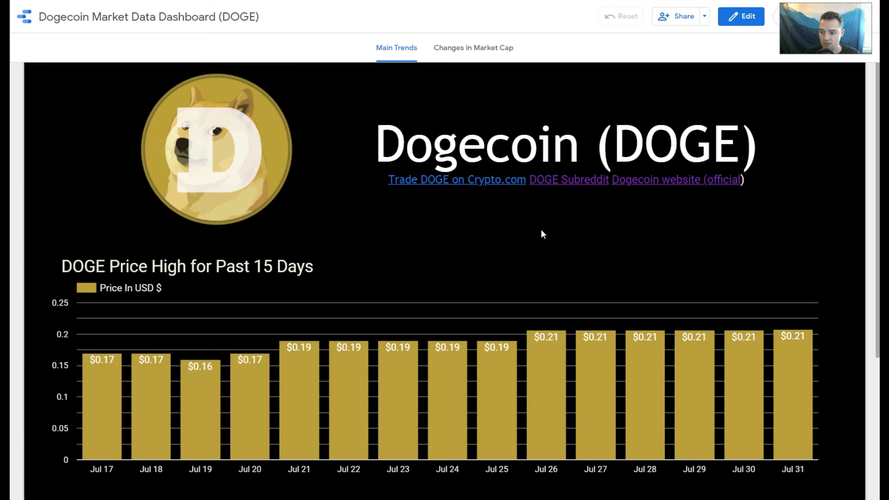
pyautogui.scroll(-2, 210, 180)
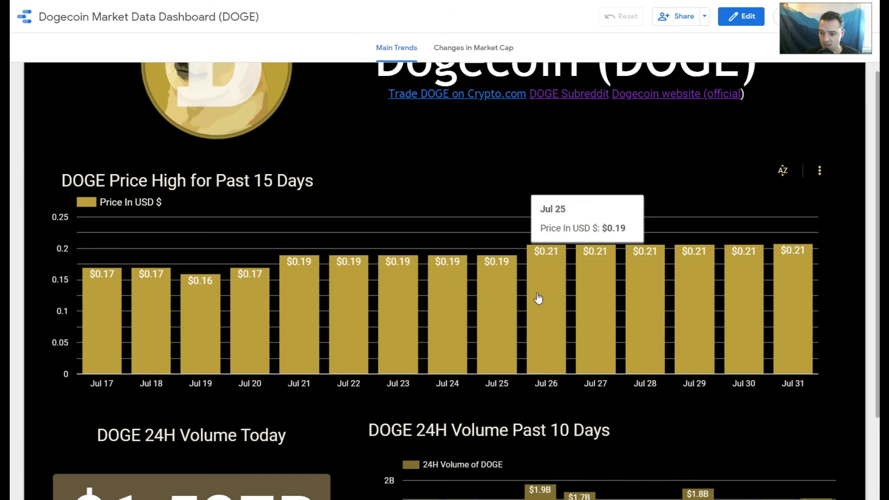
pyautogui.scroll(-1, 679, 284)
pyautogui.scroll(-1, 686, 281)
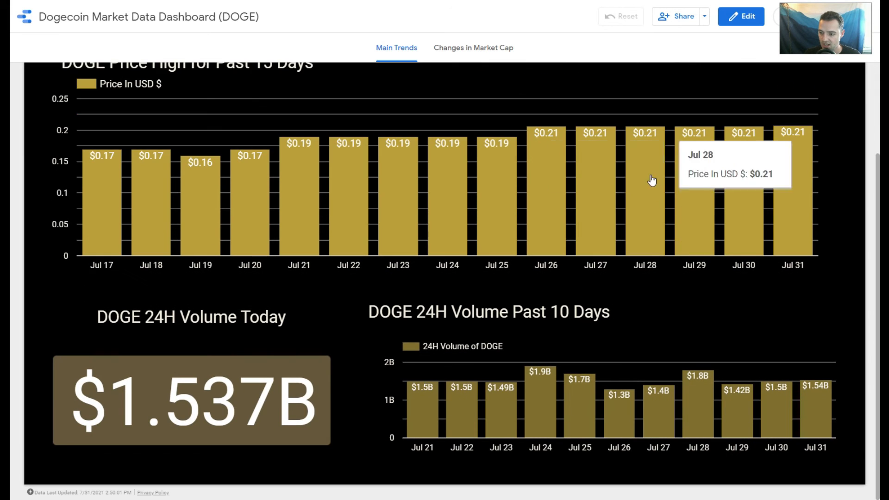
pyautogui.scroll(1, 646, 252)
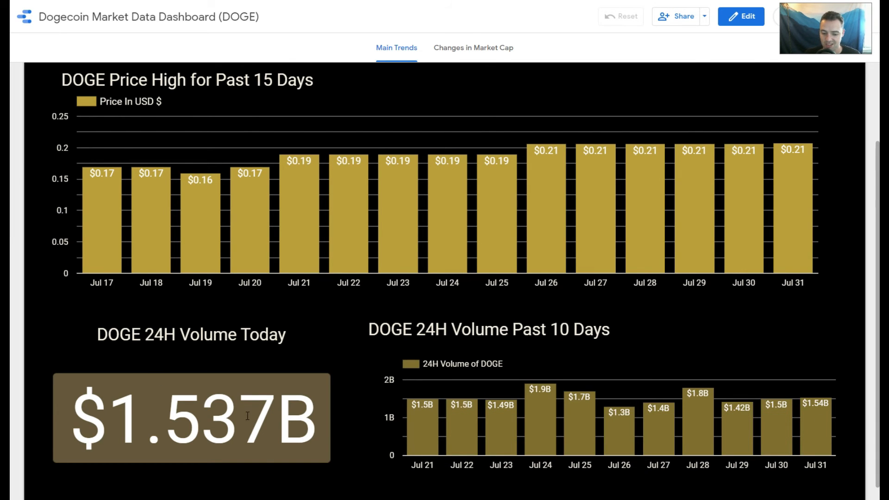
# - Review the market cap table and the 24-hour change scorecard on the Changes in Market Cap page
pyautogui.click(477, 49)
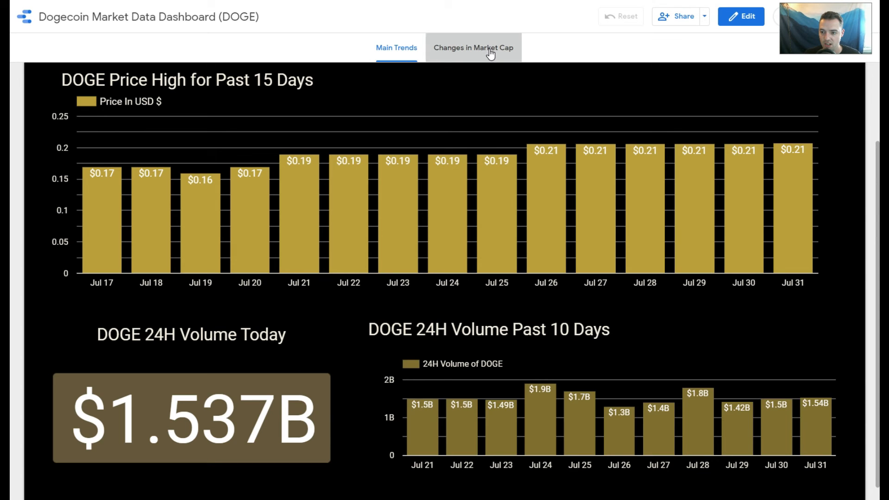
pyautogui.scroll(3, 364, 192)
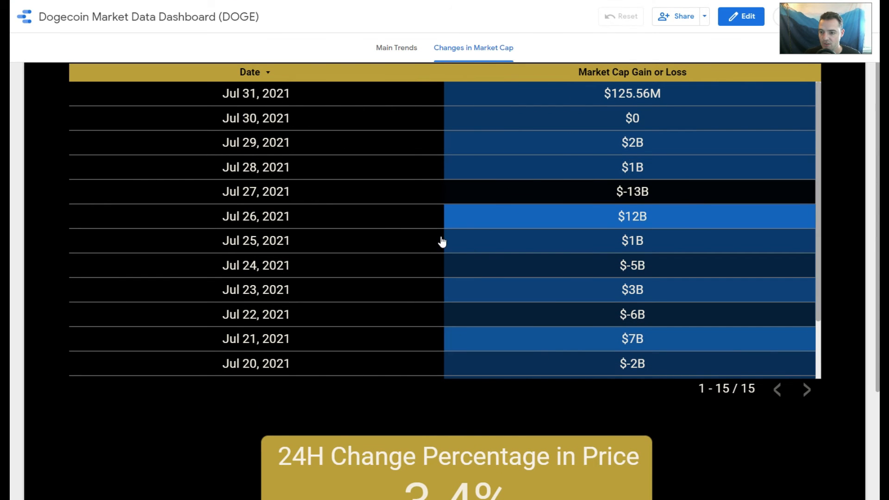
pyautogui.scroll(1, 462, 243)
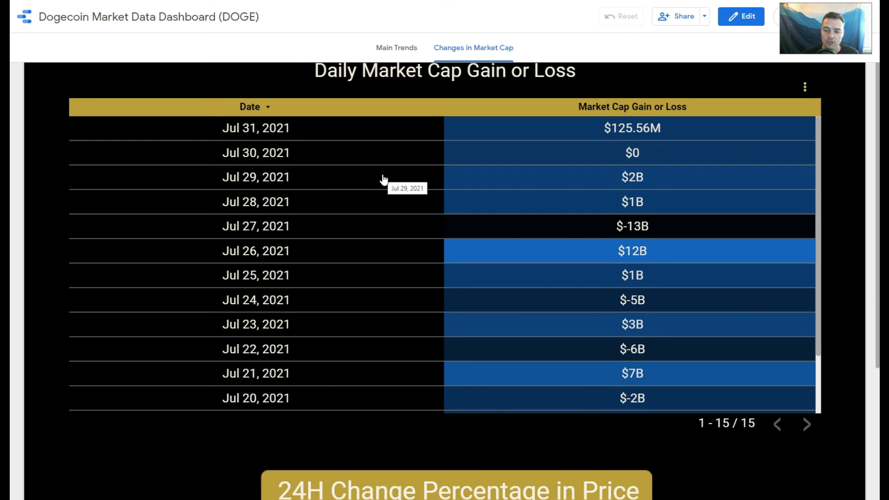
# - Switch to the Crypto Data spreadsheet, close its doge search, and examine the data from the first rows across the columns
pyautogui.click(393, 1)
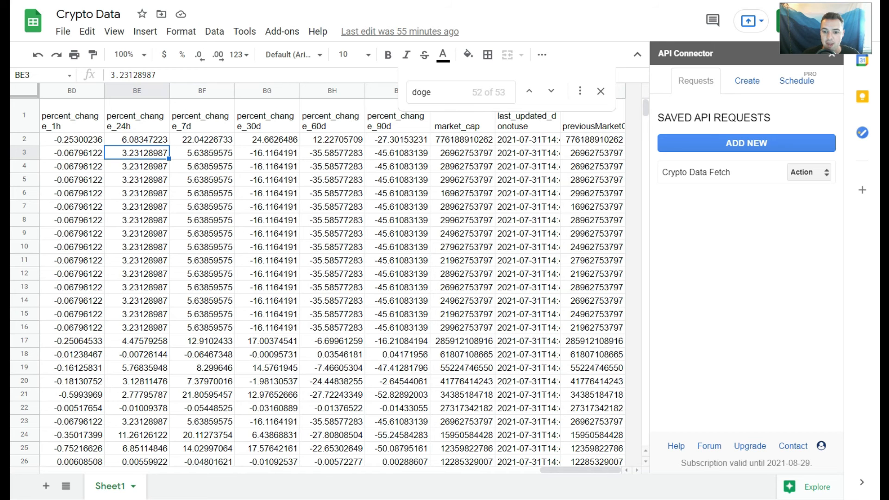
pyautogui.press('Return')
pyautogui.click(600, 91)
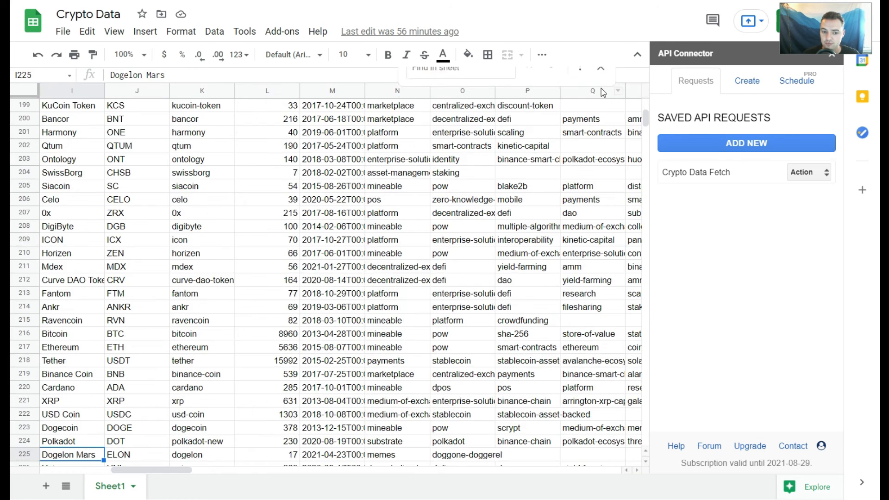
pyautogui.scroll(4, 250, 245)
pyautogui.moveTo(644, 115); pyautogui.dragTo(645, 99)
pyautogui.moveTo(177, 466); pyautogui.dragTo(605, 461)
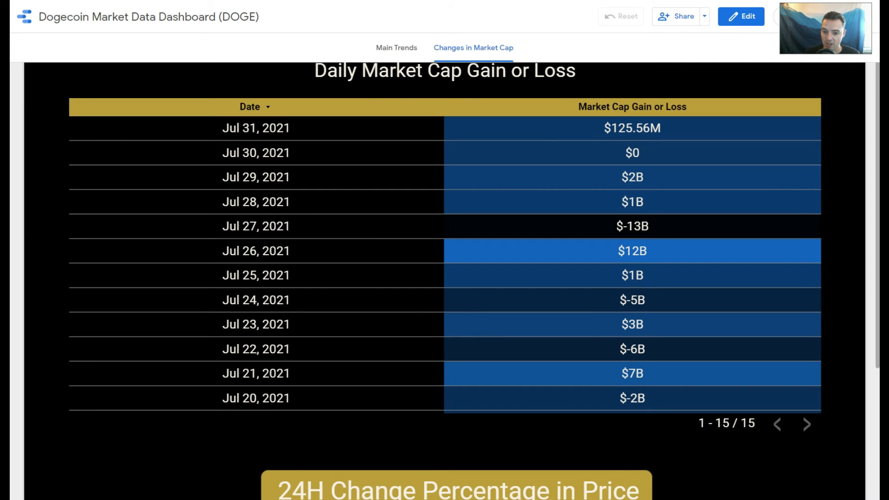
# - Return to the report's Main Trends page and look over its charts once more
pyautogui.click(406, 48)
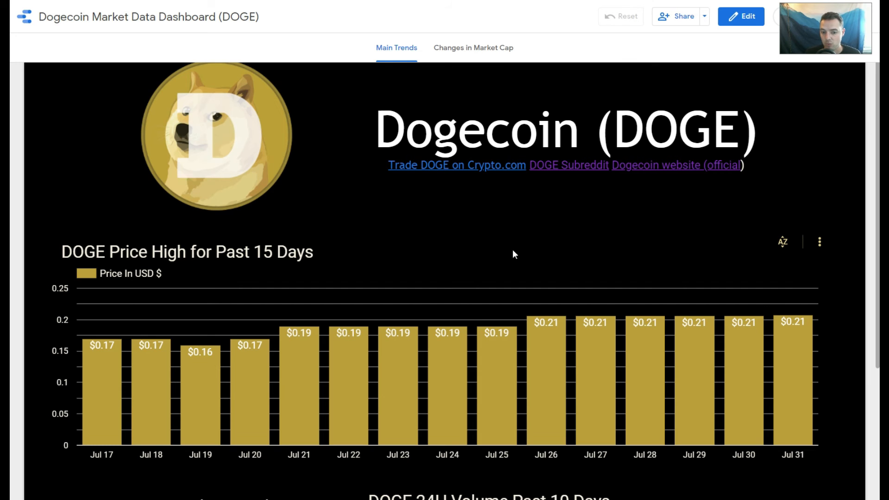
pyautogui.scroll(-2, 513, 251)
pyautogui.scroll(-2, 740, 274)
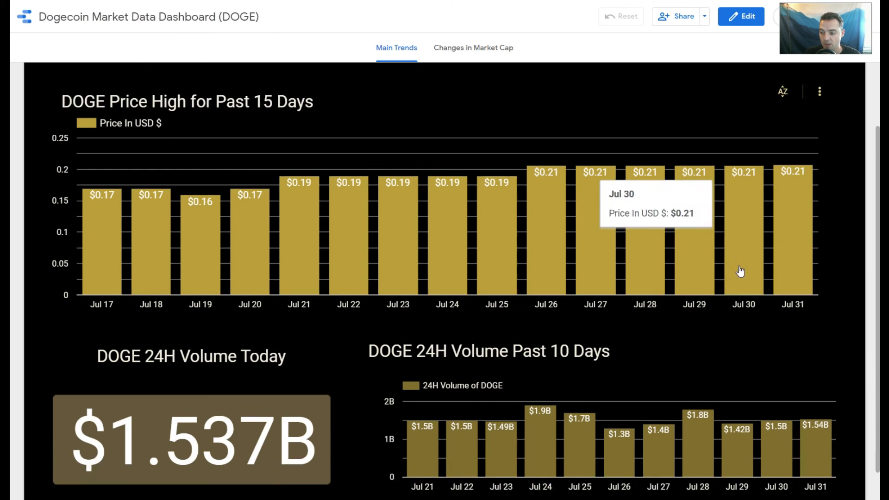
pyautogui.scroll(1, 503, 307)
pyautogui.scroll(4, 502, 308)
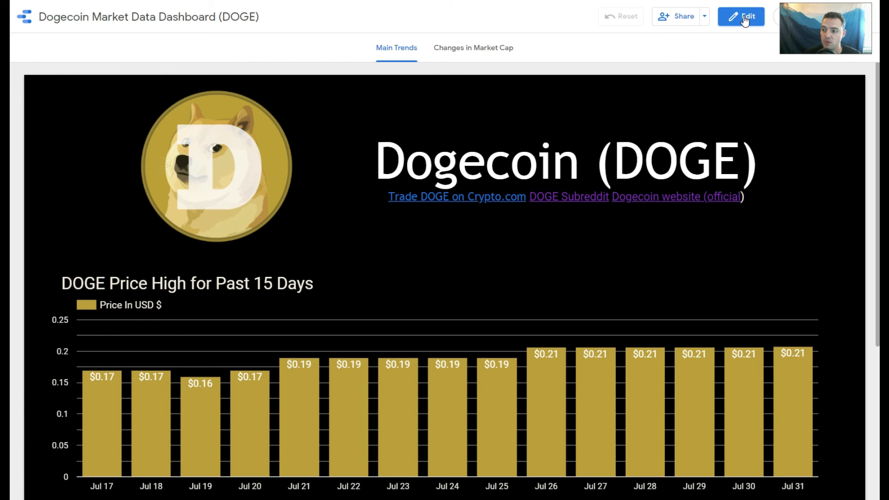
# - Set the report's link sharing to "Anyone on the Internet can find and view", save the change, and close the sharing settings
pyautogui.click(693, 17)
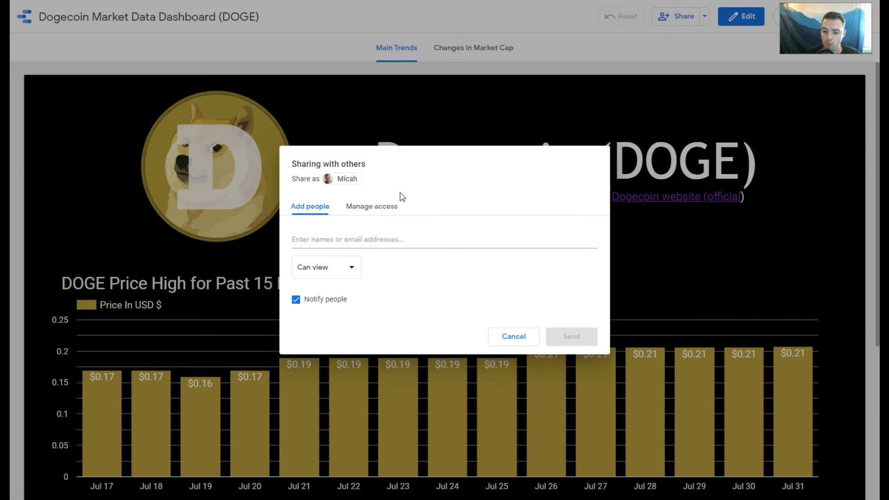
pyautogui.click(384, 207)
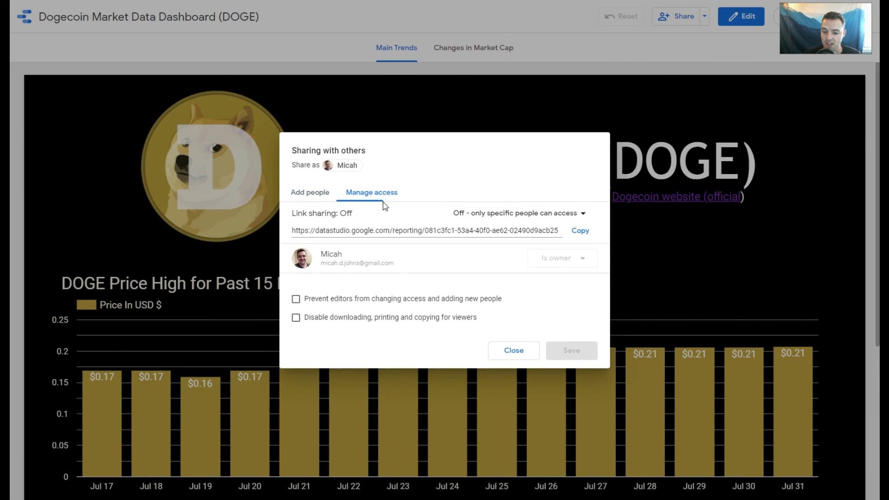
pyautogui.click(584, 213)
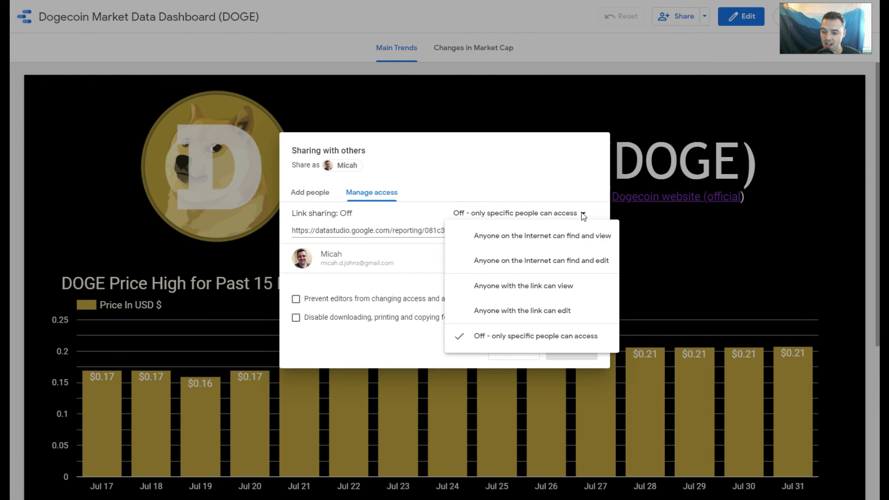
pyautogui.click(535, 237)
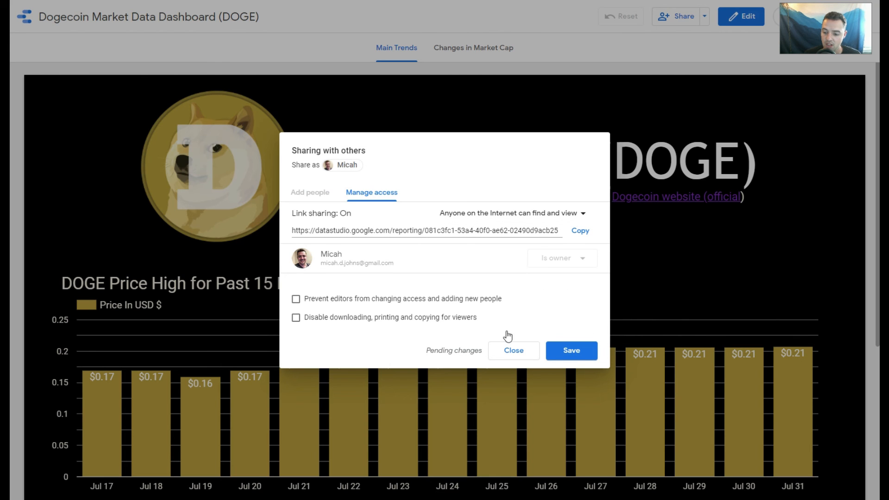
pyautogui.click(576, 356)
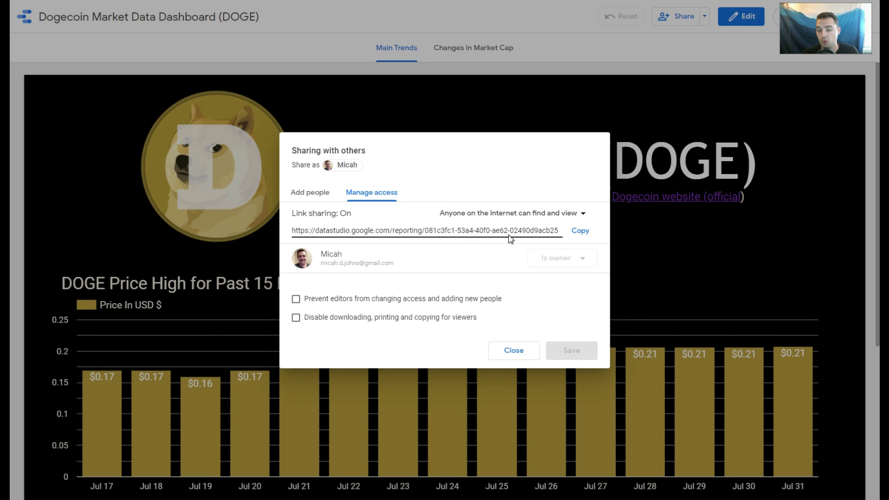
pyautogui.click(535, 353)
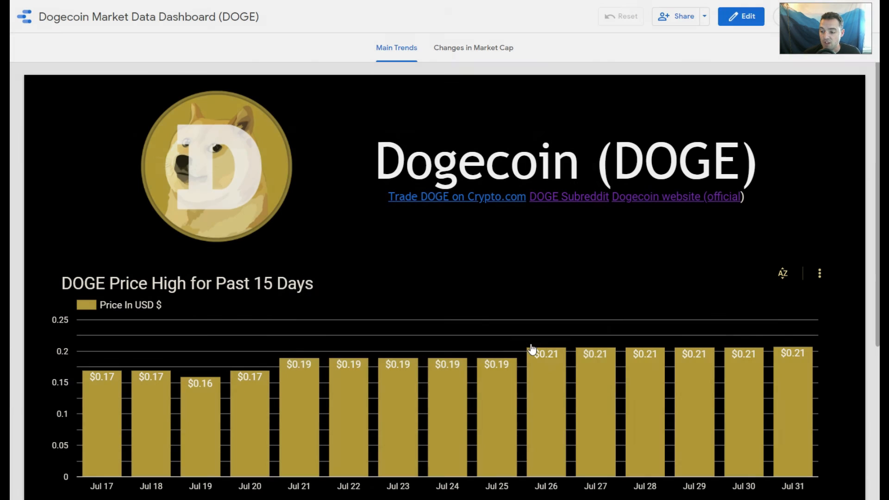